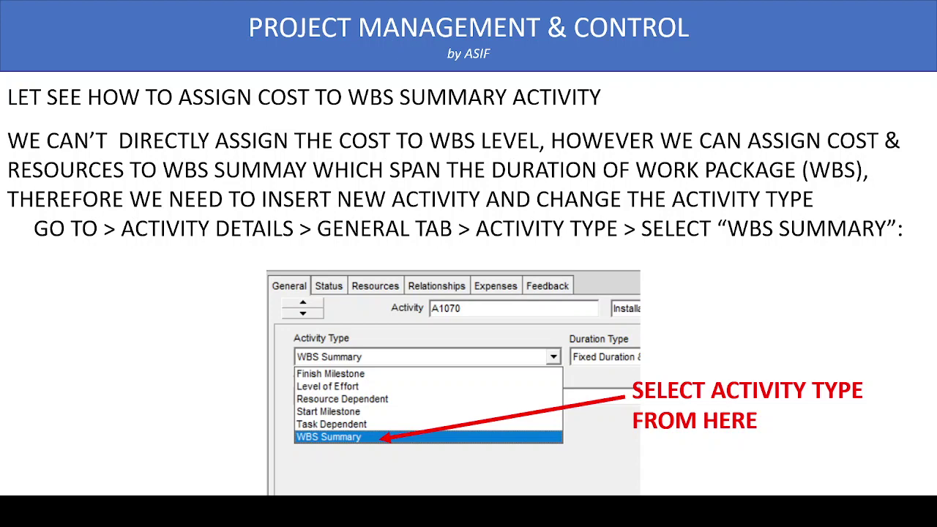
pyautogui.press('Right')
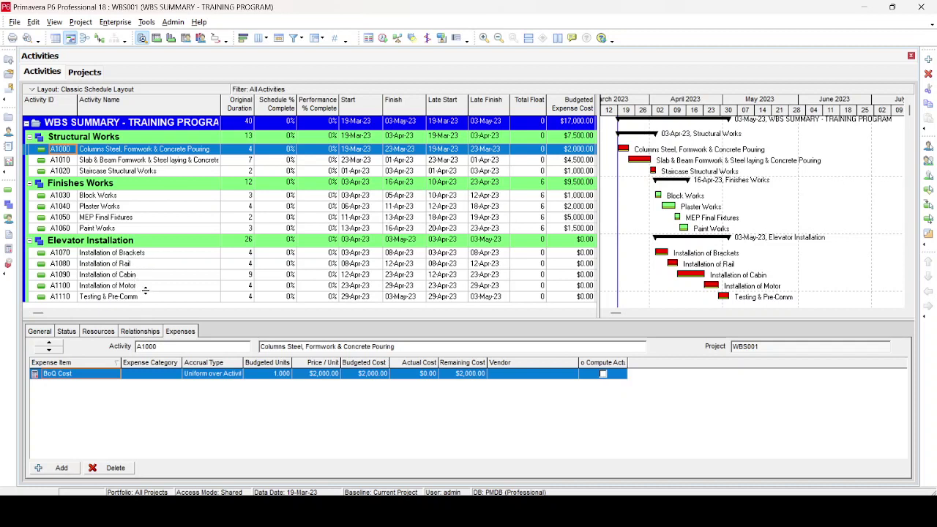
# Add a new activity named "Elevator Installation (WBS Summary)" under the Elevator Installation WBS
pyautogui.click(159, 254)
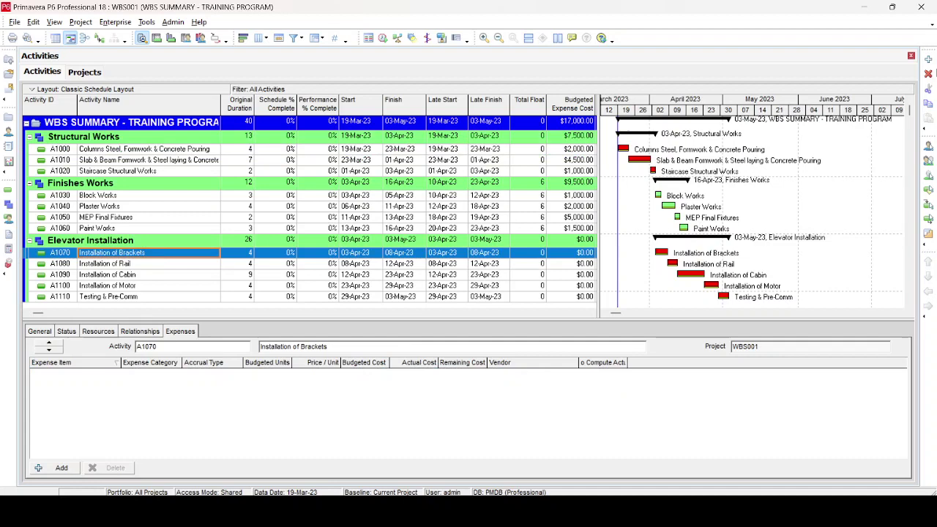
pyautogui.click(928, 60)
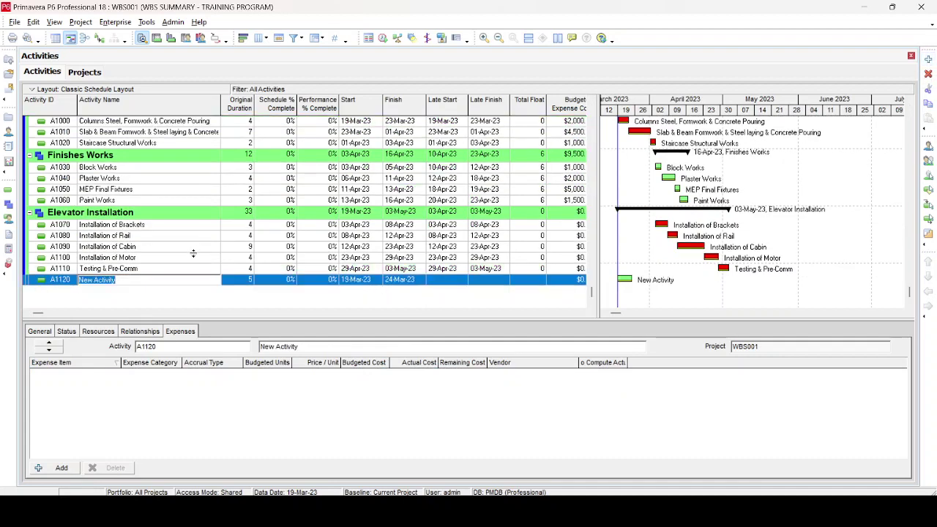
pyautogui.write('Elevator Installation (WBS Su')
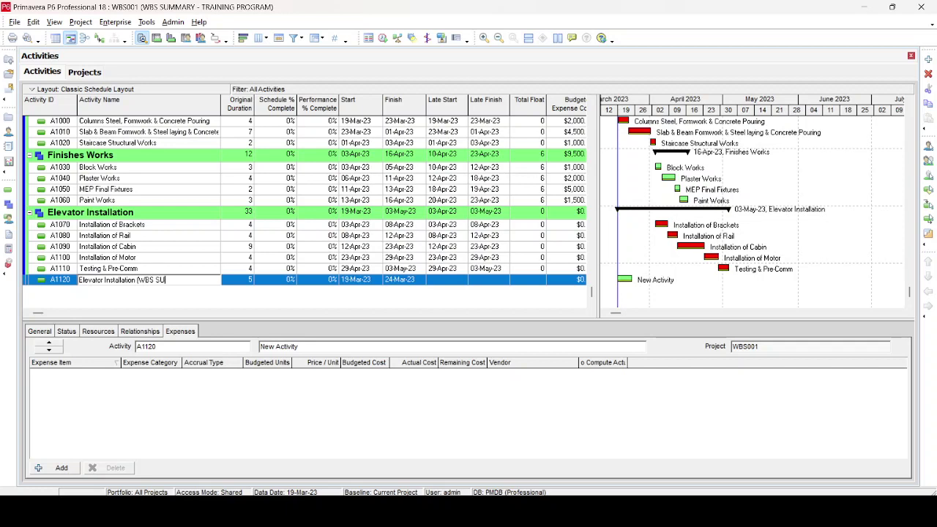
pyautogui.write('mmary)')
pyautogui.press('Return')
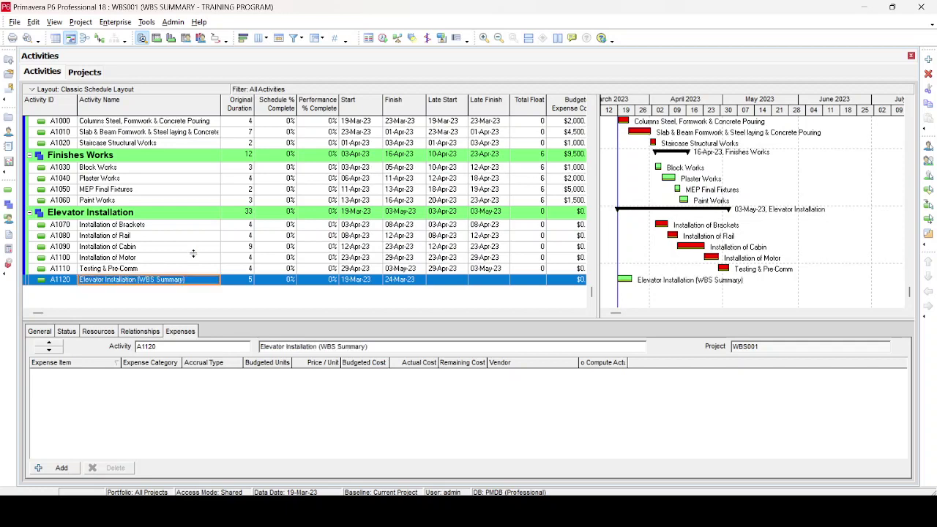
# Change the Activity ID of Elevator Installation (WBS Summary) to WBS-ELR-010
pyautogui.click(73, 285)
pyautogui.press('BackSpace')
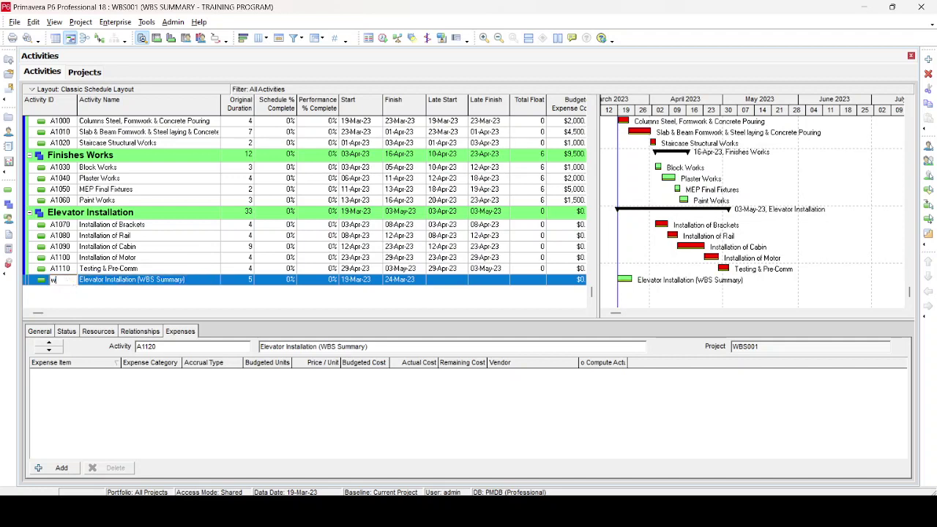
pyautogui.write('W')
pyautogui.write('BS')
pyautogui.write('-EL')
pyautogui.write('R')
pyautogui.write('-010')
pyautogui.press('Return')
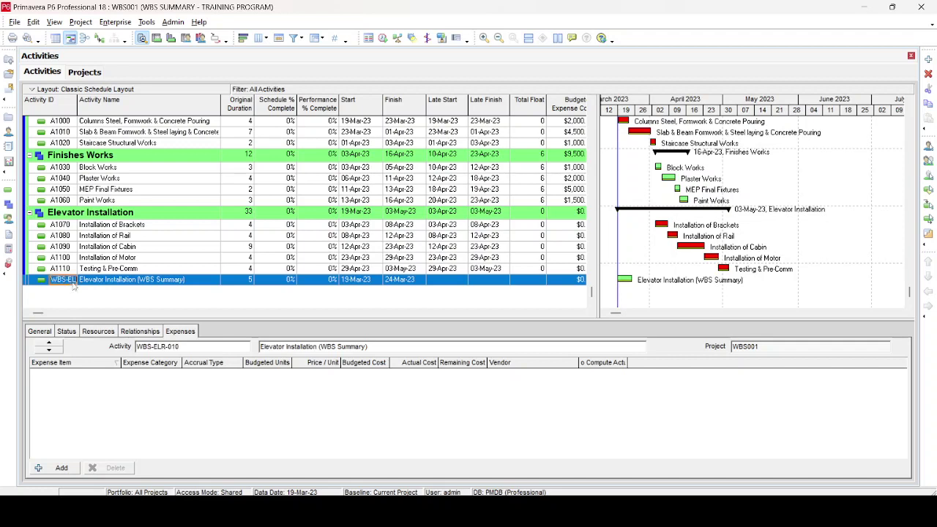
# In the calculation settings of project WBS001, set the default price per unit for activities without resource or role prices to 0
pyautogui.click(11, 126)
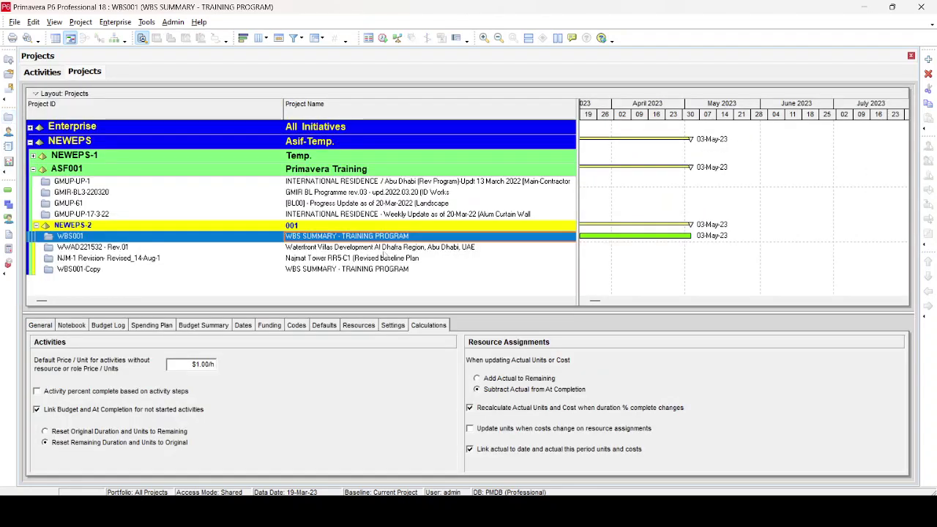
pyautogui.click(185, 366)
pyautogui.click(194, 364)
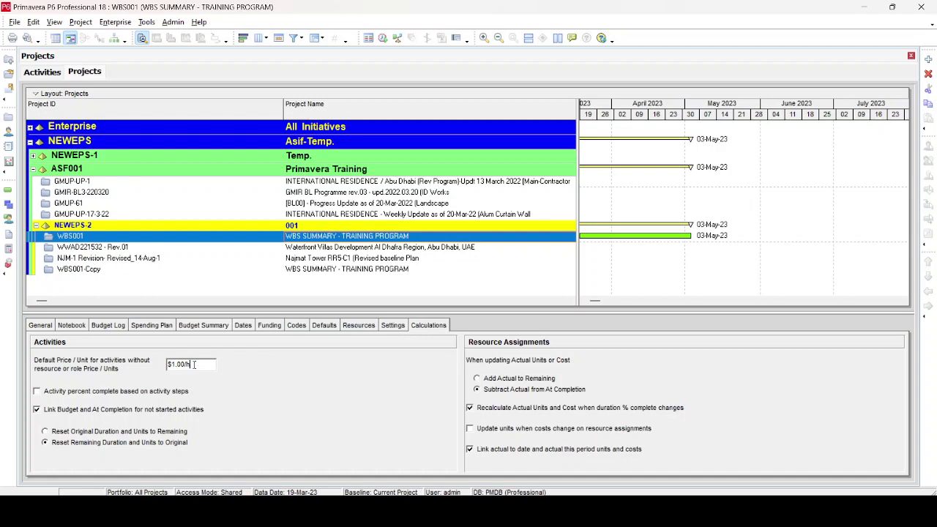
pyautogui.press('BackSpace')
pyautogui.press('BackSpace')
pyautogui.press('BackSpace')
pyautogui.press('BackSpace')
pyautogui.press('BackSpace')
pyautogui.press('BackSpace')
pyautogui.press('BackSpace')
pyautogui.write('0')
pyautogui.press('Return')
# Set the default price per unit of project WBS001 back to 1
pyautogui.moveTo(192, 364); pyautogui.dragTo(157, 364)
pyautogui.write('1')
pyautogui.press('Return')
# Add an expense item named "BoQ Cost" with a budgeted cost of 25000 to the Elevator Installation (WBS Summary) activity
pyautogui.click(8, 191)
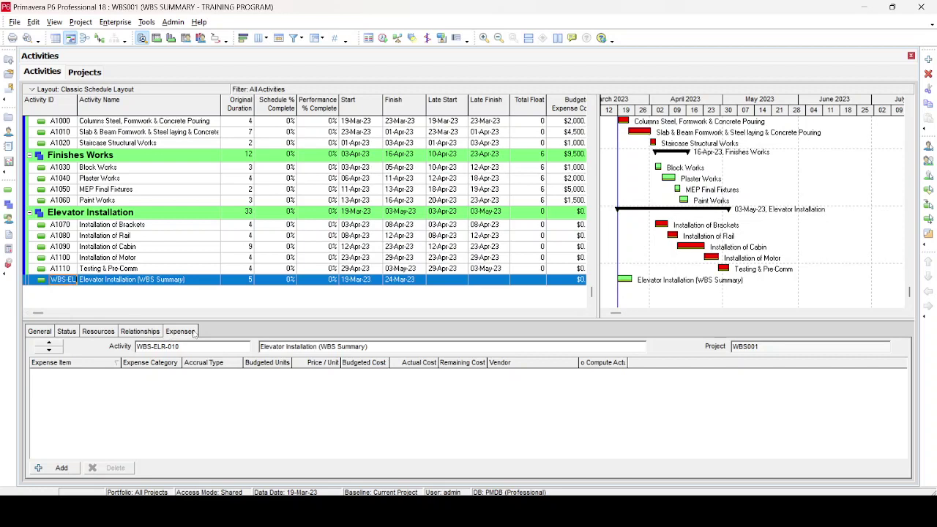
pyautogui.click(65, 468)
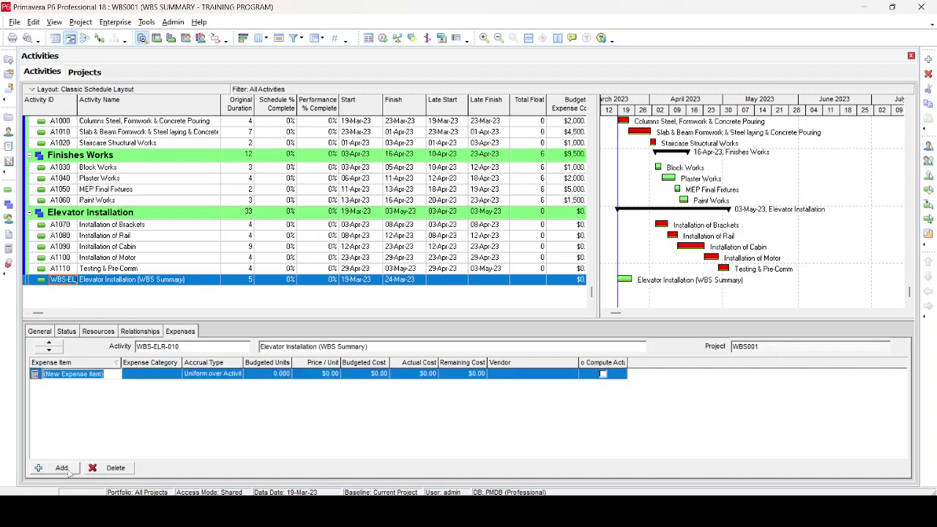
pyautogui.write('b')
pyautogui.write('bO')
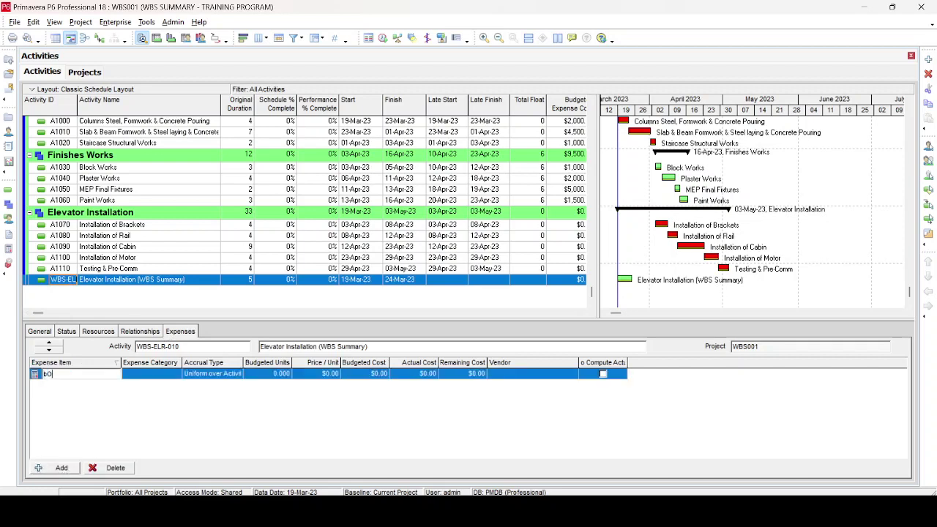
pyautogui.press('BackSpace')
pyautogui.press('BackSpace')
pyautogui.write('BoQ Cost')
pyautogui.click(378, 374)
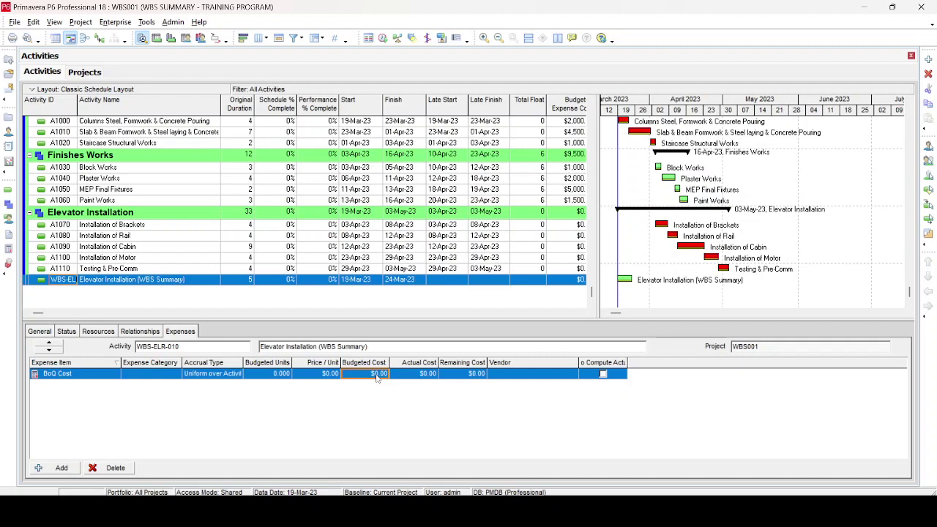
pyautogui.click(381, 374)
pyautogui.write('25000')
pyautogui.press('Return')
# Schedule the project with the data date 19-Mar-23
pyautogui.press('F9')
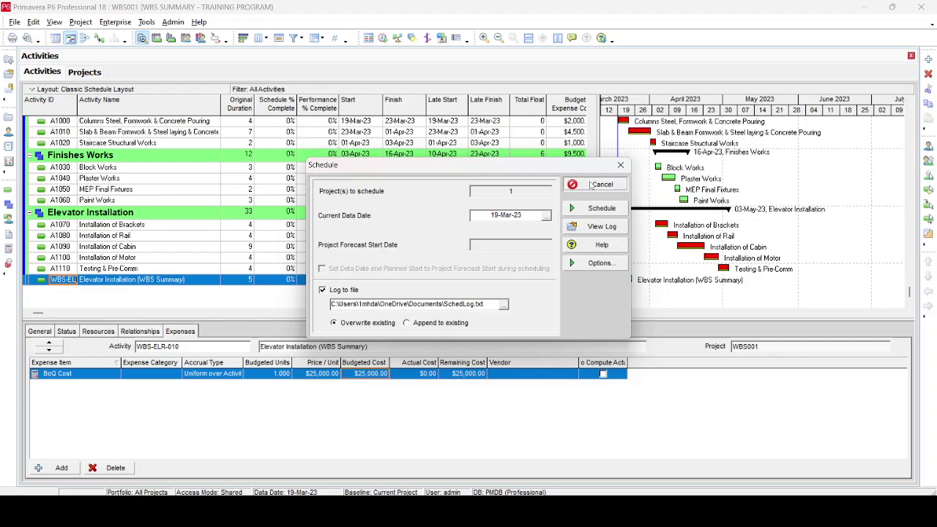
pyautogui.click(599, 208)
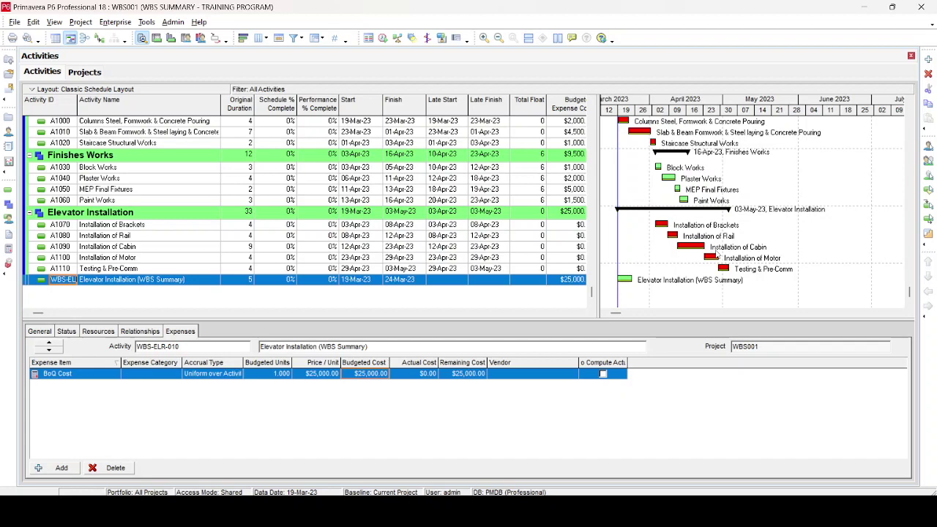
pyautogui.press('F9')
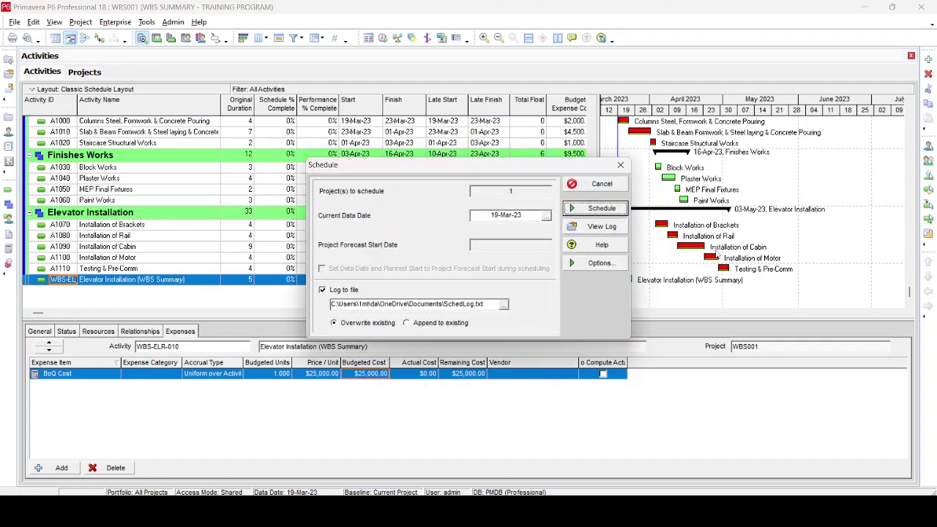
pyautogui.press('Return')
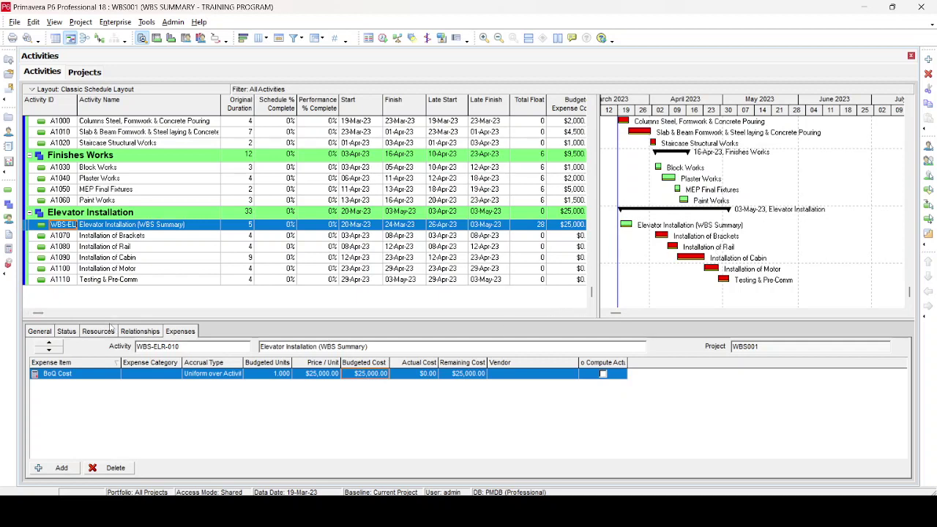
# Change the activity type of Elevator Installation (WBS Summary) to WBS Summary and reschedule the project
pyautogui.click(43, 332)
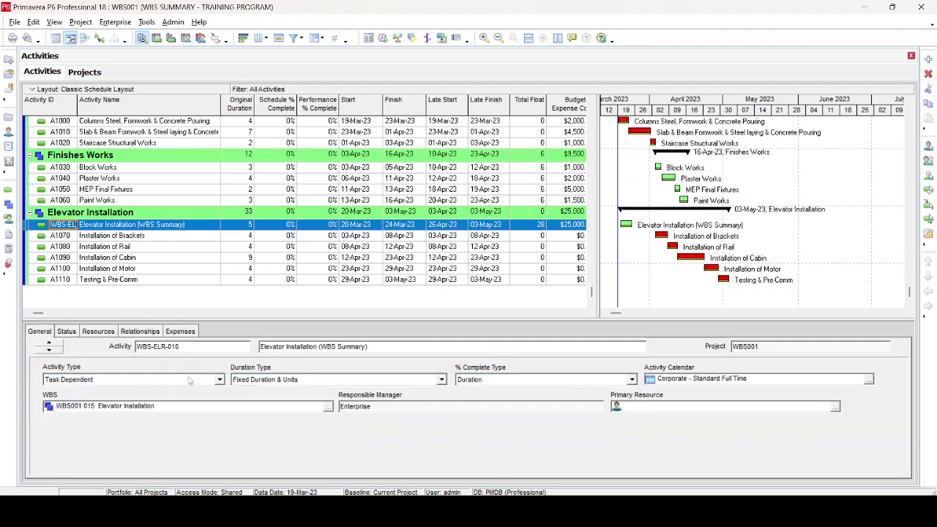
pyautogui.click(219, 379)
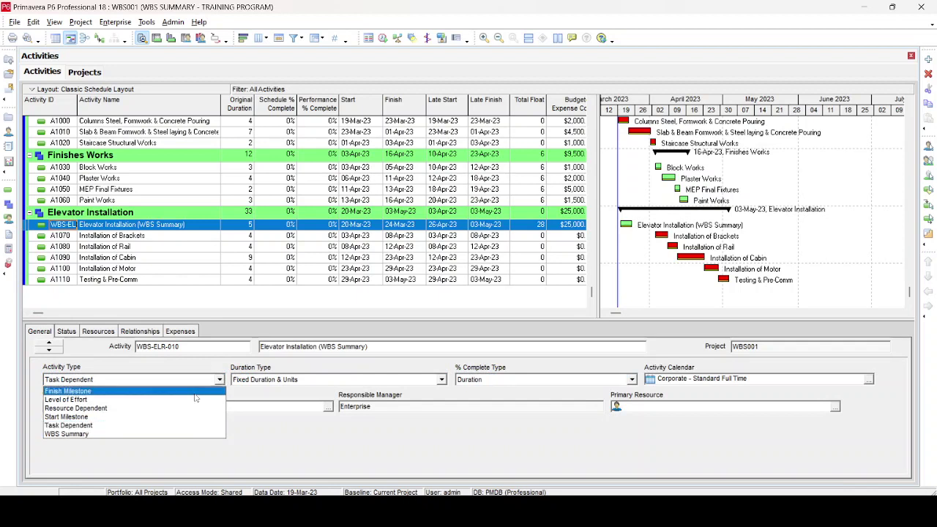
pyautogui.click(144, 436)
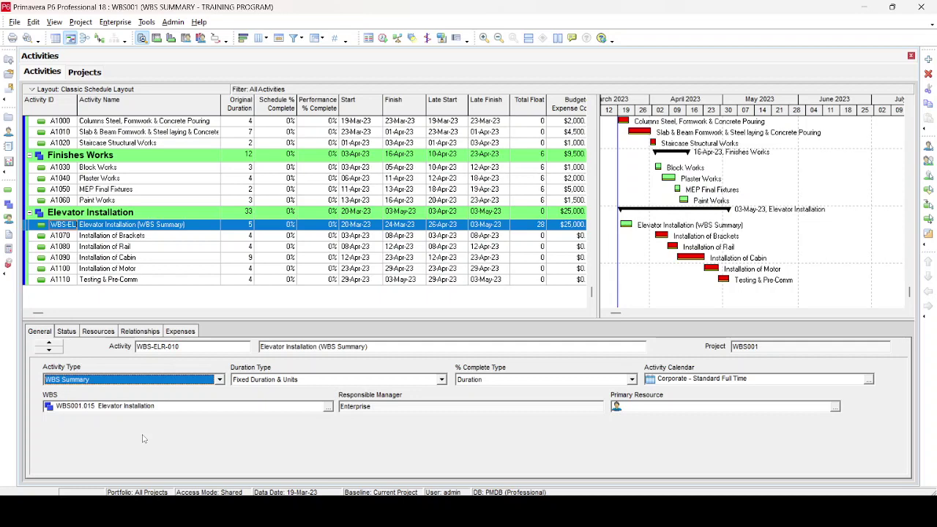
pyautogui.press('F9')
pyautogui.press('Return')
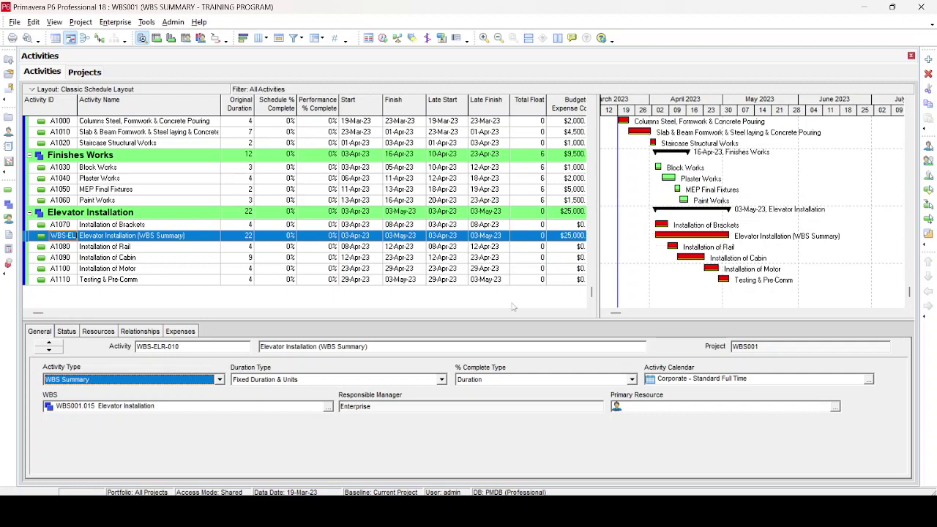
pyautogui.click(154, 331)
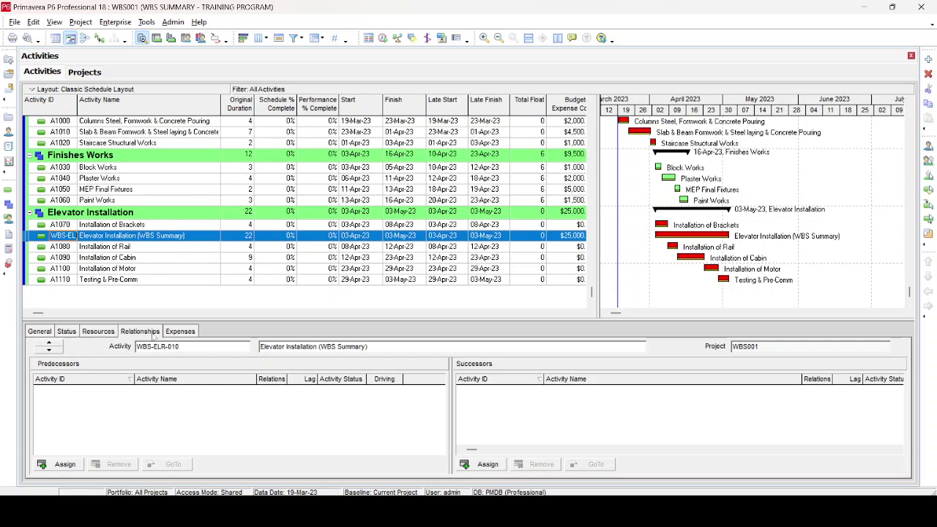
pyautogui.click(180, 332)
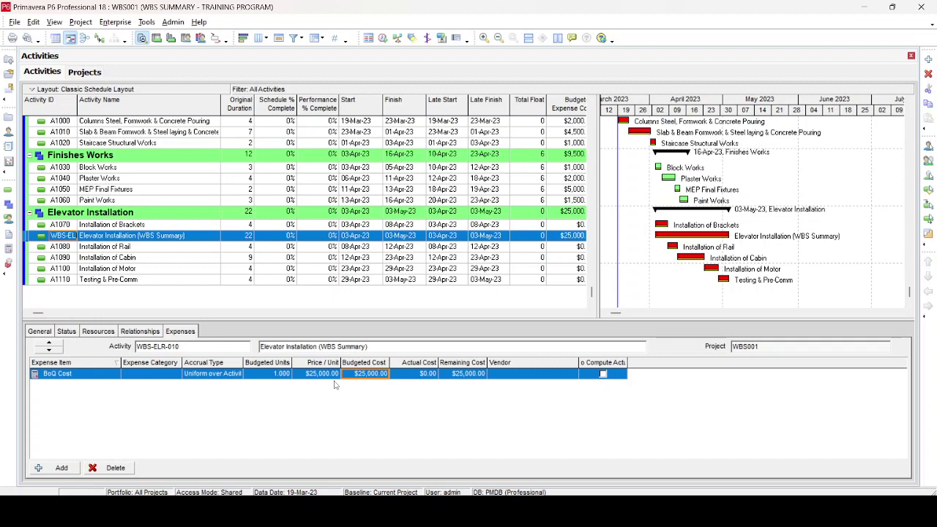
# Save a copy of the current project as a new baseline
pyautogui.click(80, 22)
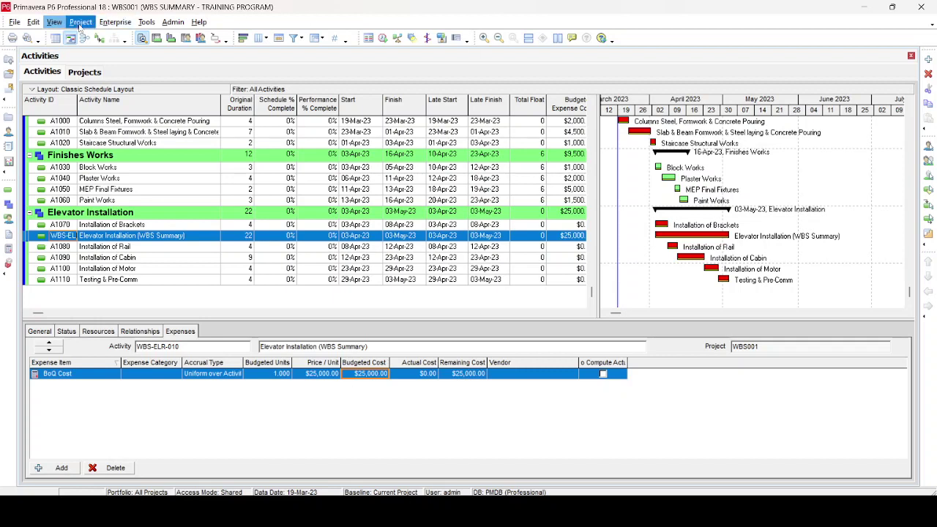
pyautogui.click(117, 50)
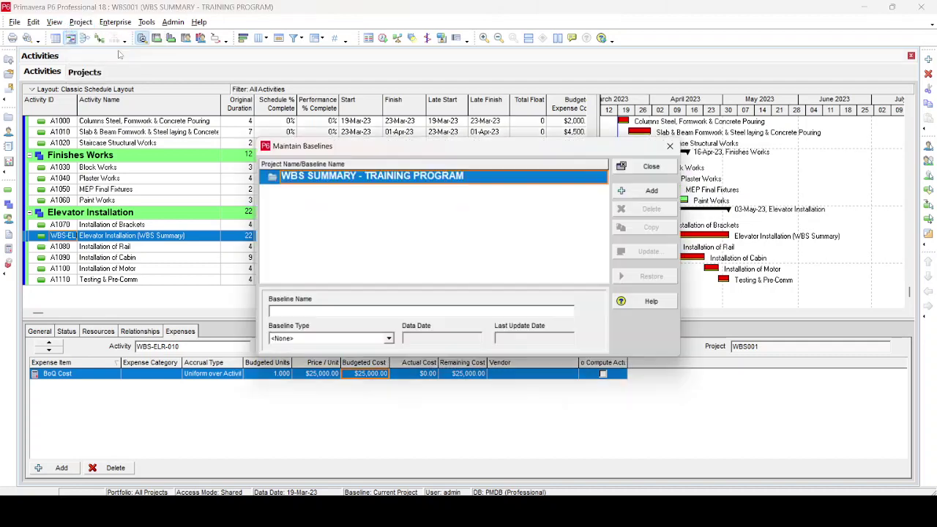
pyautogui.click(653, 191)
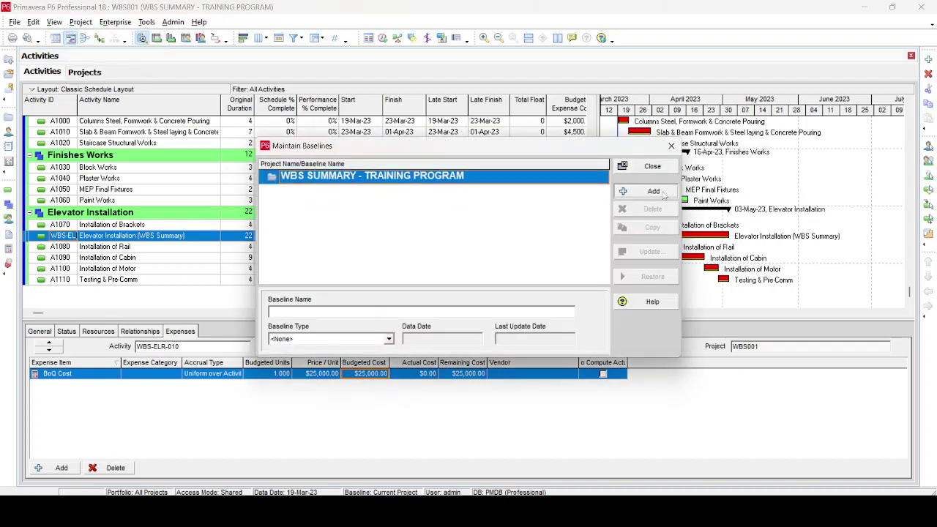
pyautogui.click(615, 228)
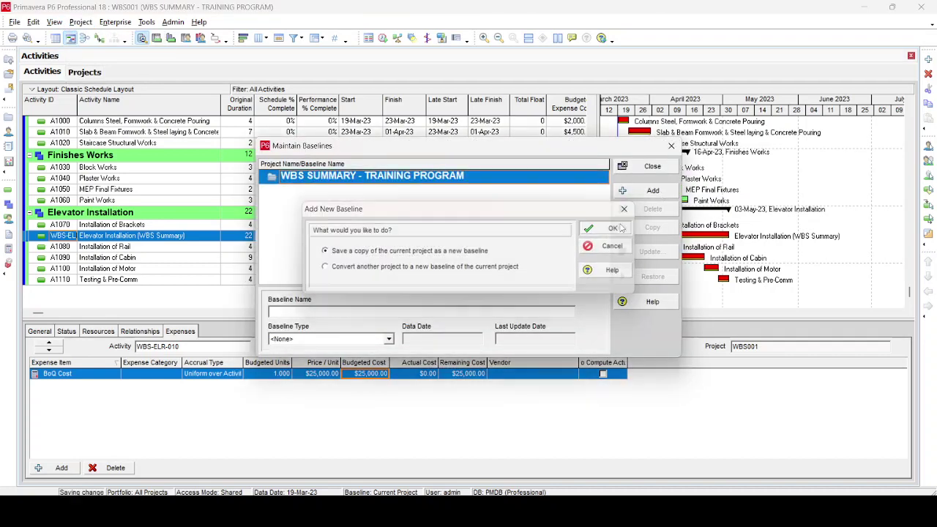
pyautogui.click(652, 168)
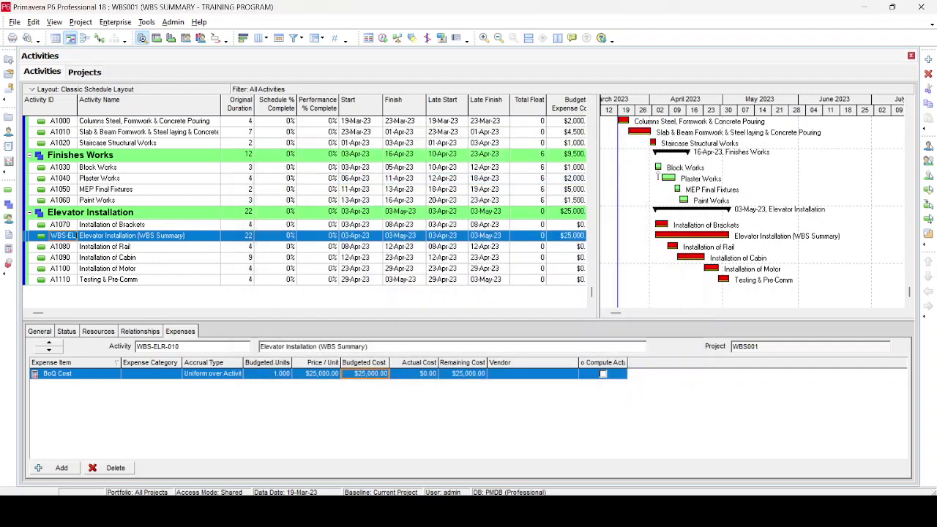
# Assign WBS SUMMARY - TRAINING PROGRAM - B1 as both the project baseline and the primary user baseline
pyautogui.click(82, 23)
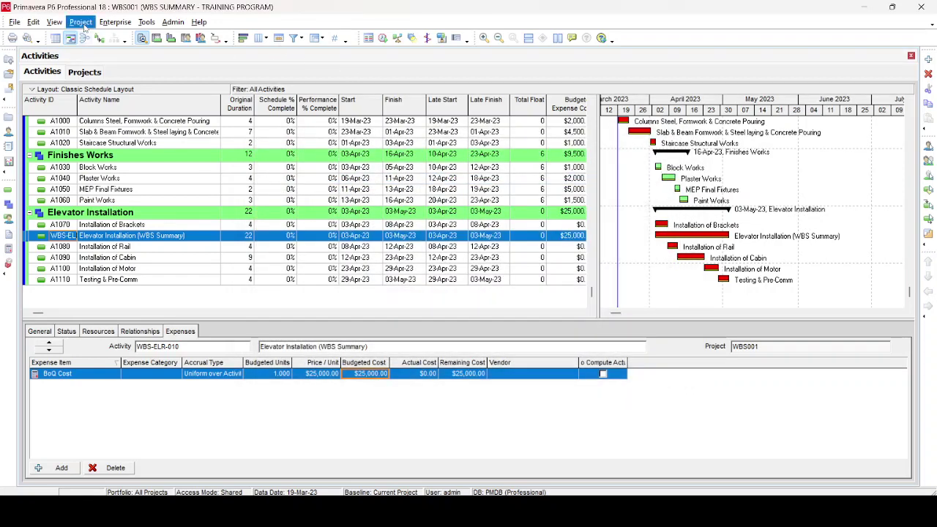
pyautogui.click(87, 35)
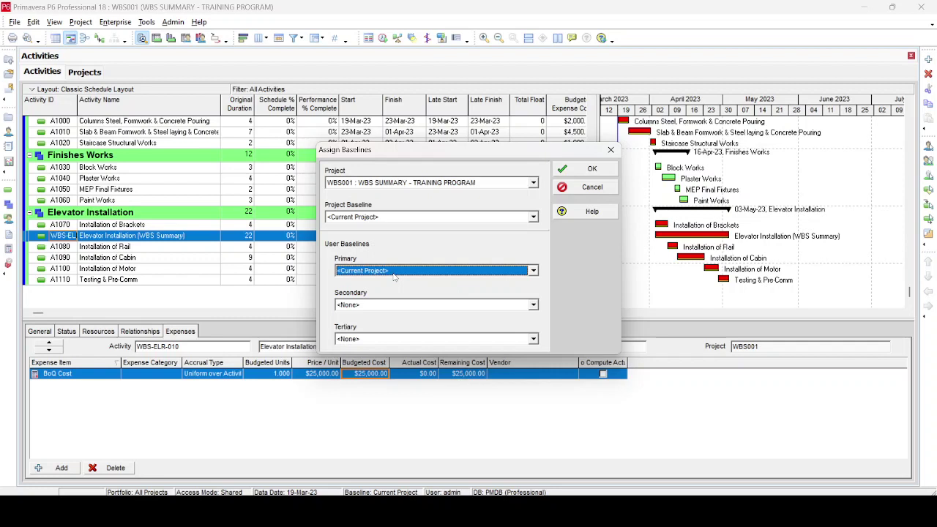
pyautogui.click(396, 219)
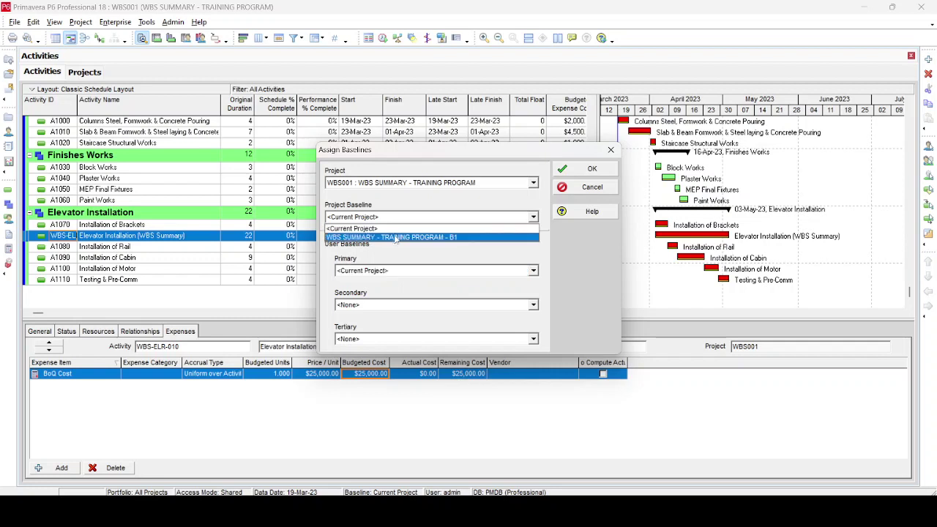
pyautogui.click(396, 237)
pyautogui.click(382, 272)
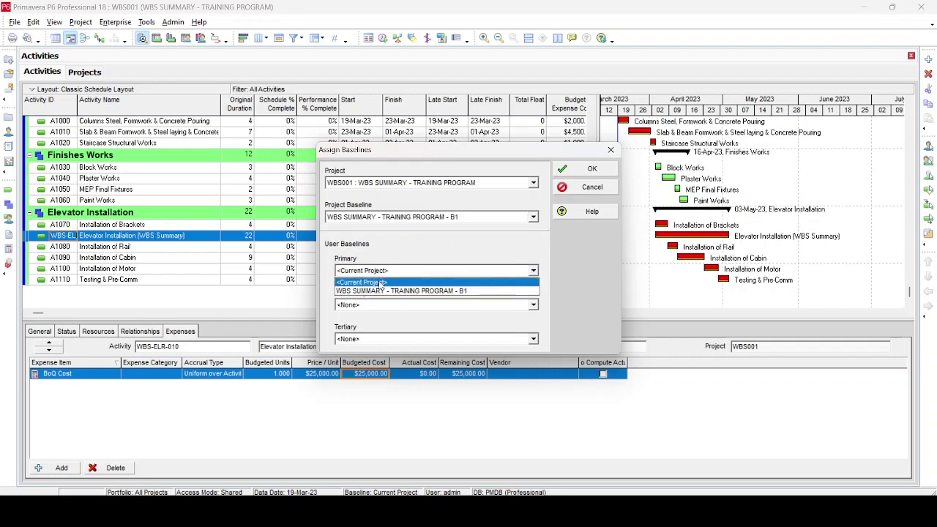
pyautogui.click(374, 291)
pyautogui.click(592, 169)
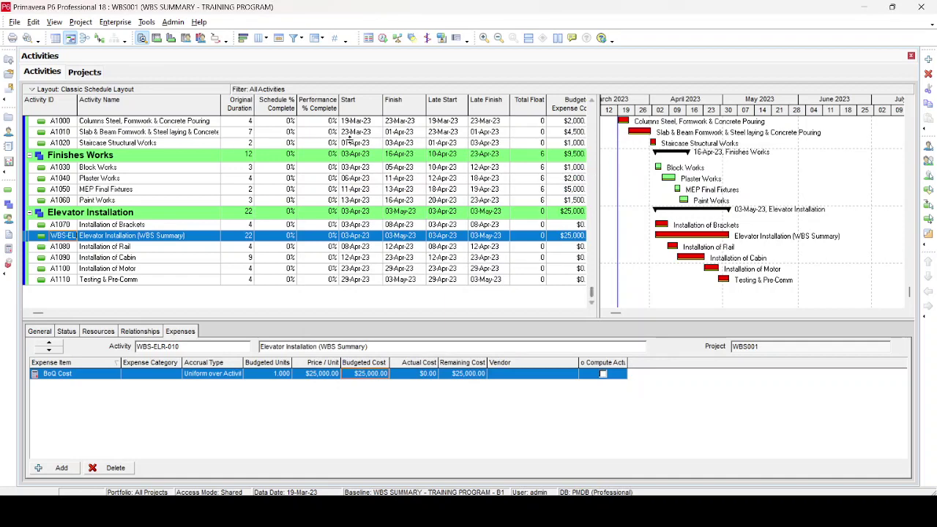
# Mark Columns Steel, Formwork & Concrete Pouring (A1000) and the Slab & Beam activity (A1010) as finished
pyautogui.click(197, 122)
pyautogui.scroll(1, 198, 134)
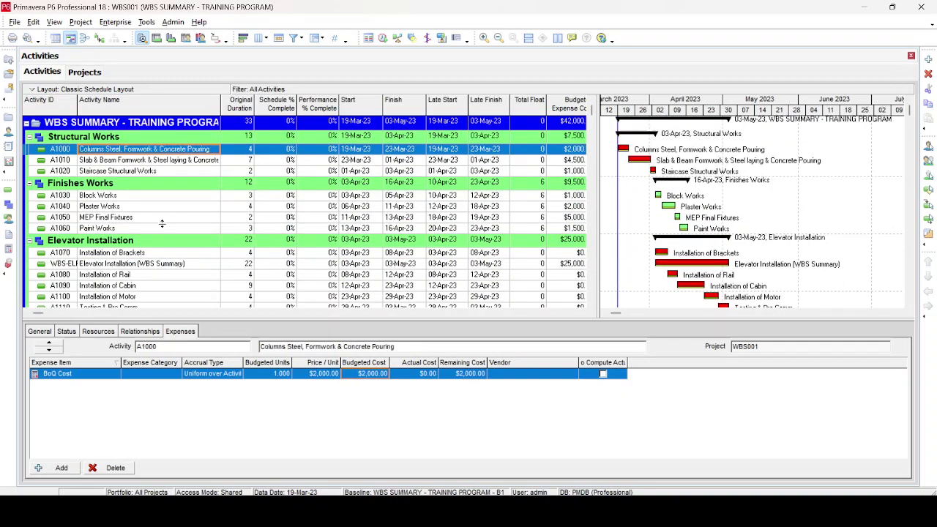
pyautogui.click(66, 332)
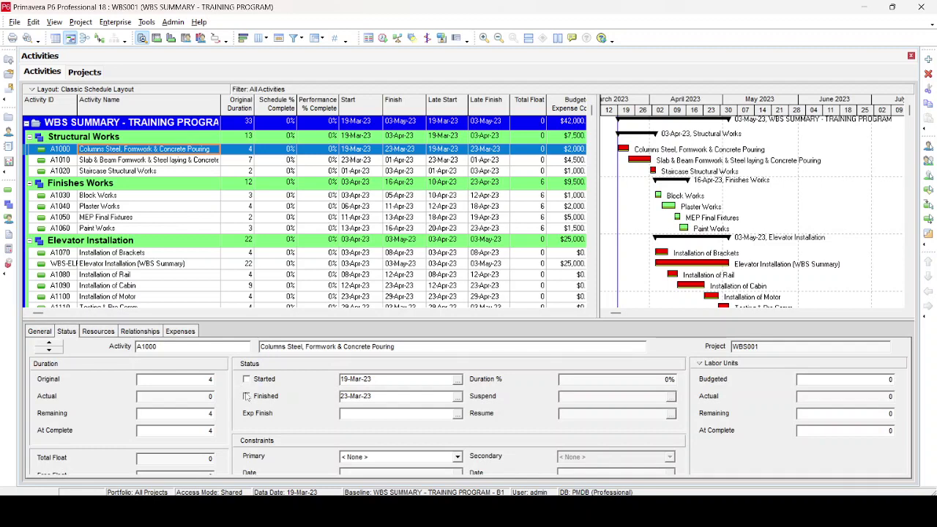
pyautogui.click(247, 396)
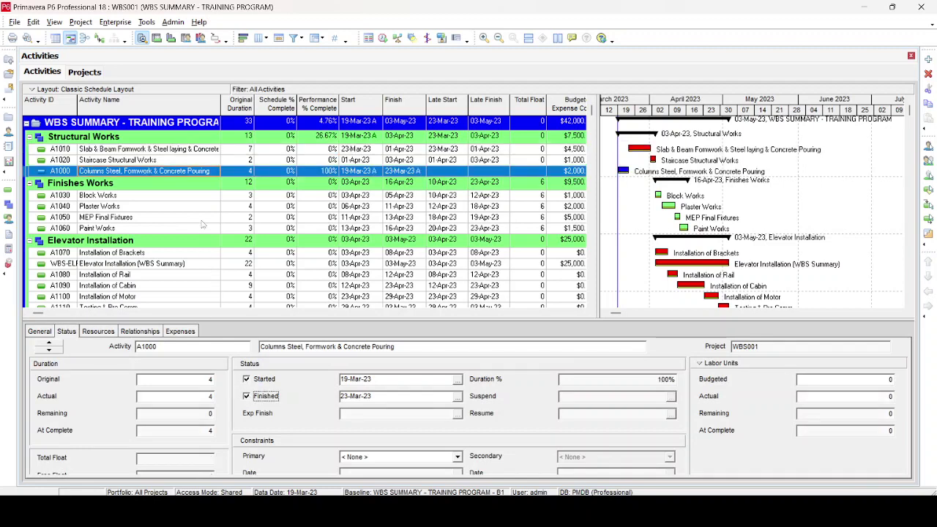
pyautogui.click(207, 151)
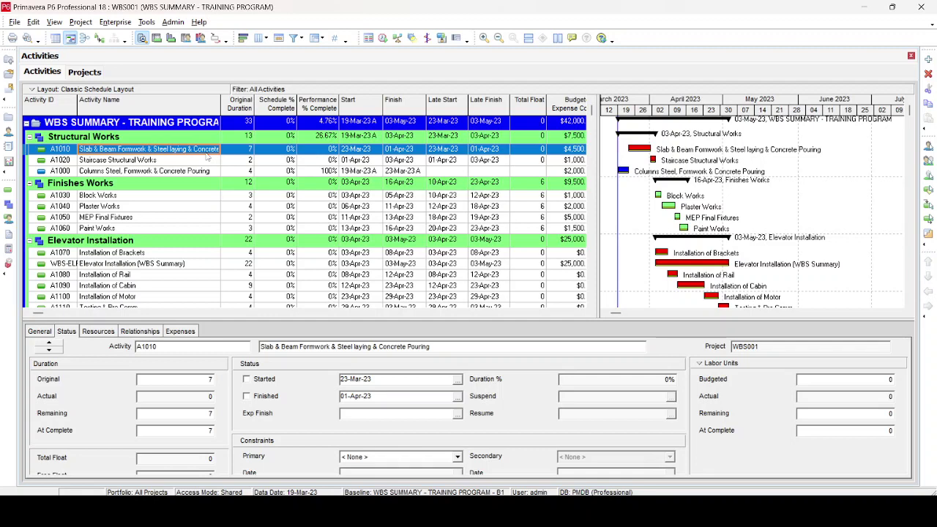
pyautogui.click(252, 400)
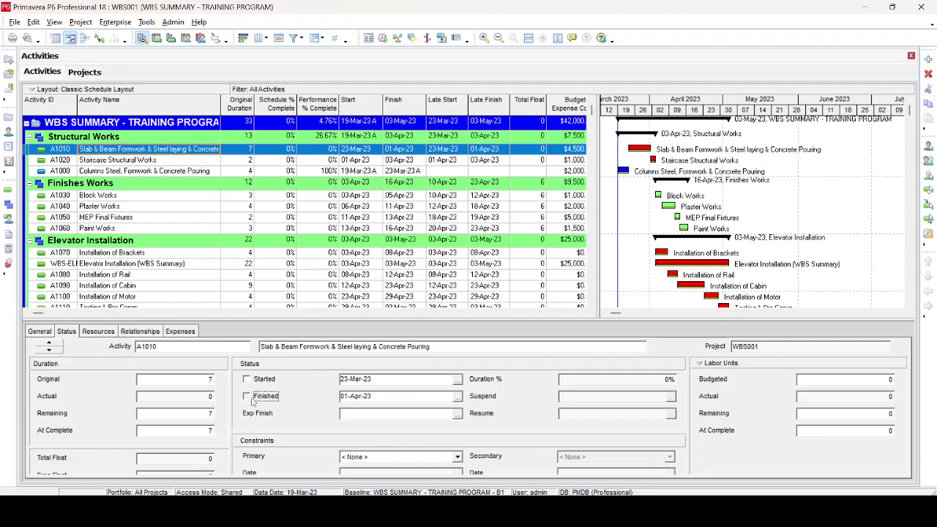
# Mark Block Works (A1030) as started and set its duration percent complete to 15%
pyautogui.click(173, 198)
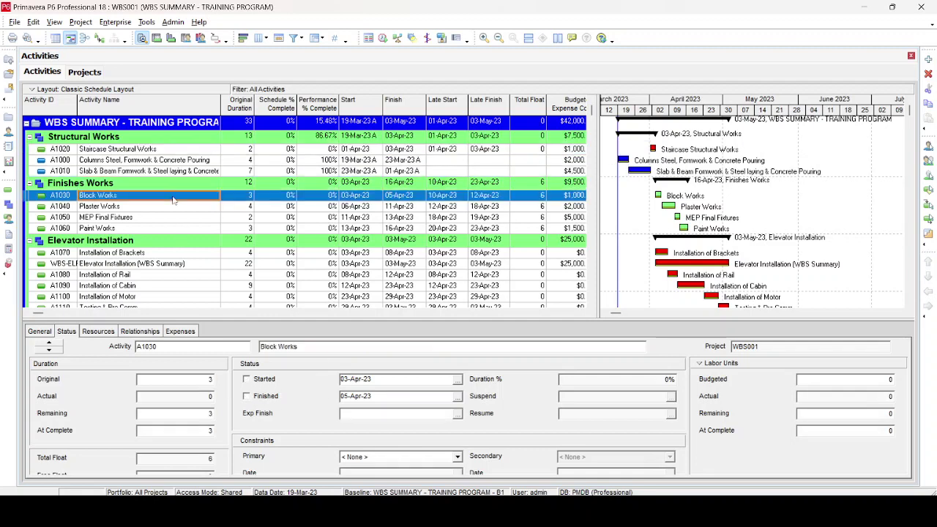
pyautogui.click(247, 379)
pyautogui.click(576, 377)
pyautogui.write('15')
pyautogui.press('Return')
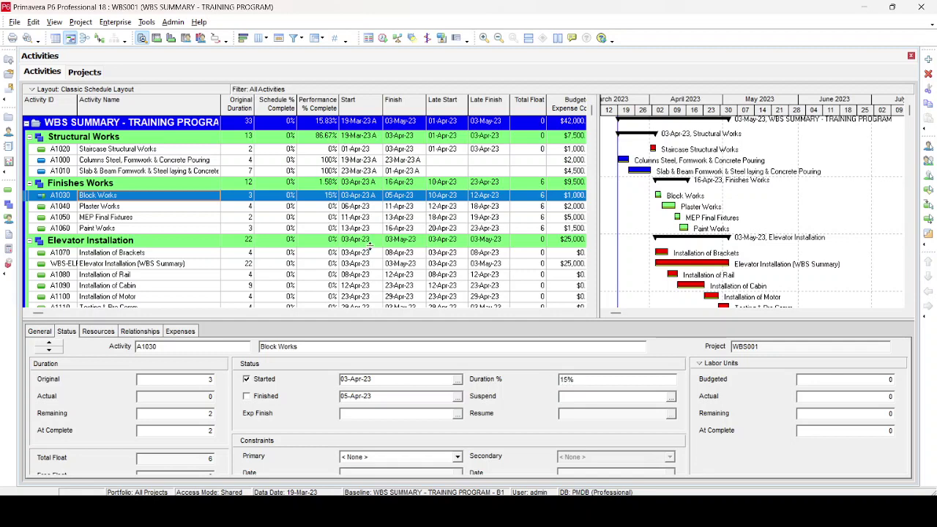
# Mark Installation of Brackets (A1070) as started with 15% duration complete, and widen the activity table across the Gantt chart area
pyautogui.click(180, 254)
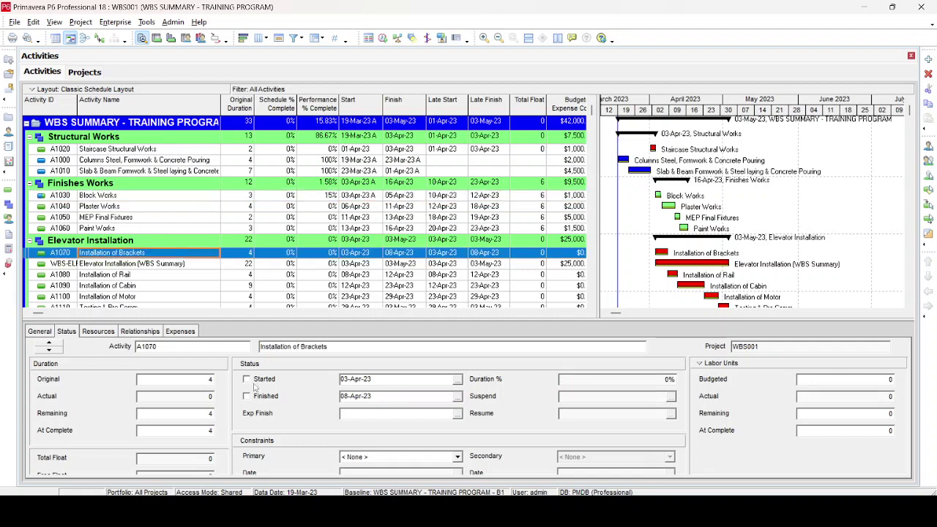
pyautogui.click(251, 381)
pyautogui.click(563, 381)
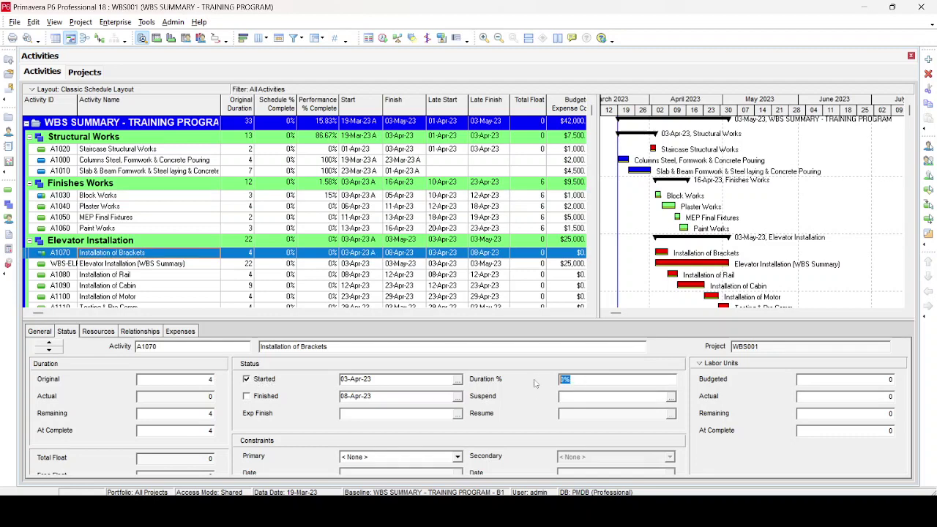
pyautogui.write('15')
pyautogui.press('Return')
pyautogui.moveTo(599, 228); pyautogui.dragTo(916, 236)
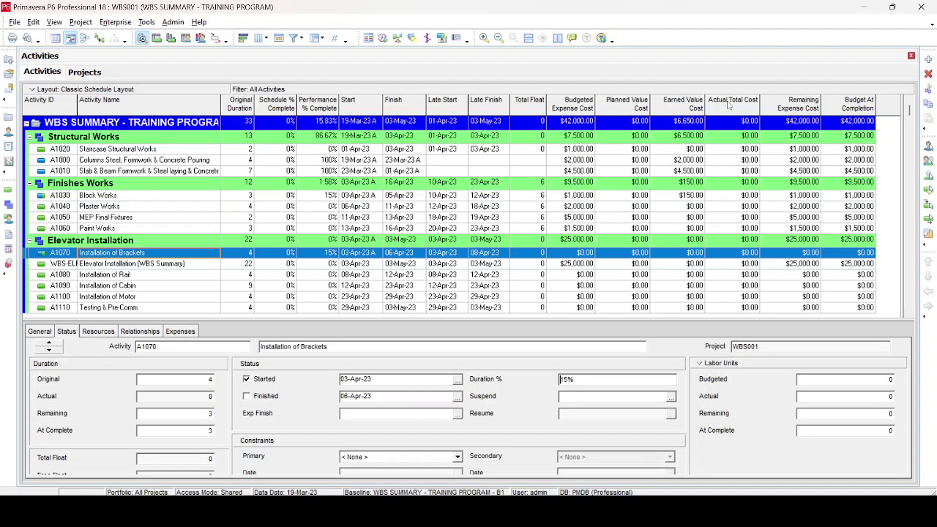
# Try to schedule the project with the data date 09-Apr-23
pyautogui.press('F9')
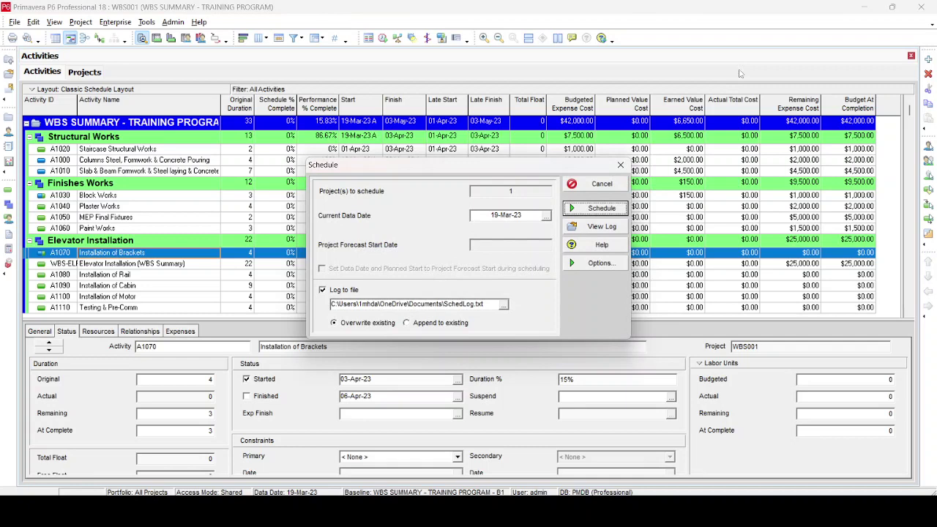
pyautogui.click(545, 215)
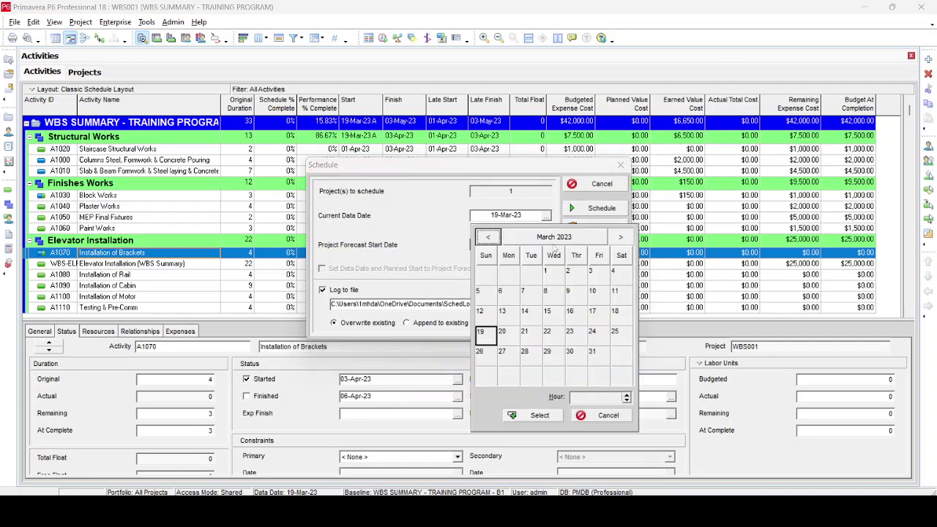
pyautogui.click(621, 239)
pyautogui.click(486, 312)
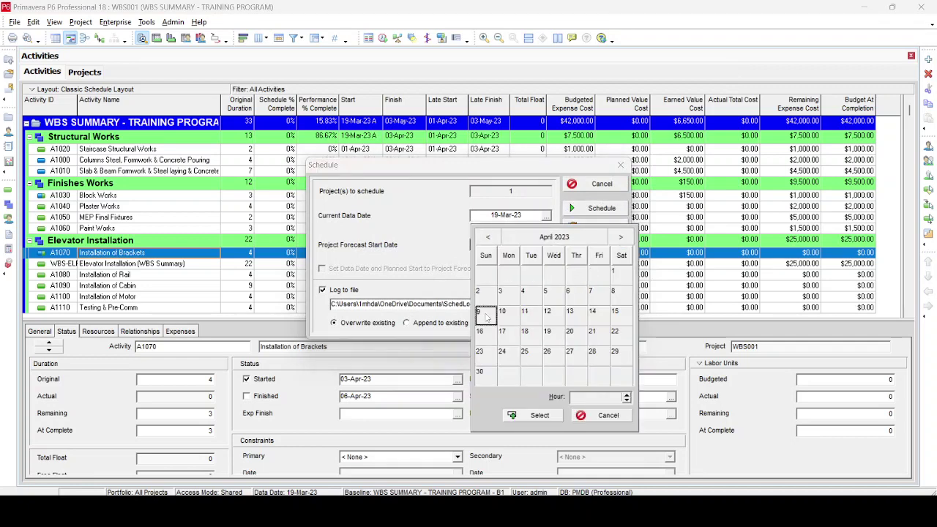
pyautogui.click(539, 416)
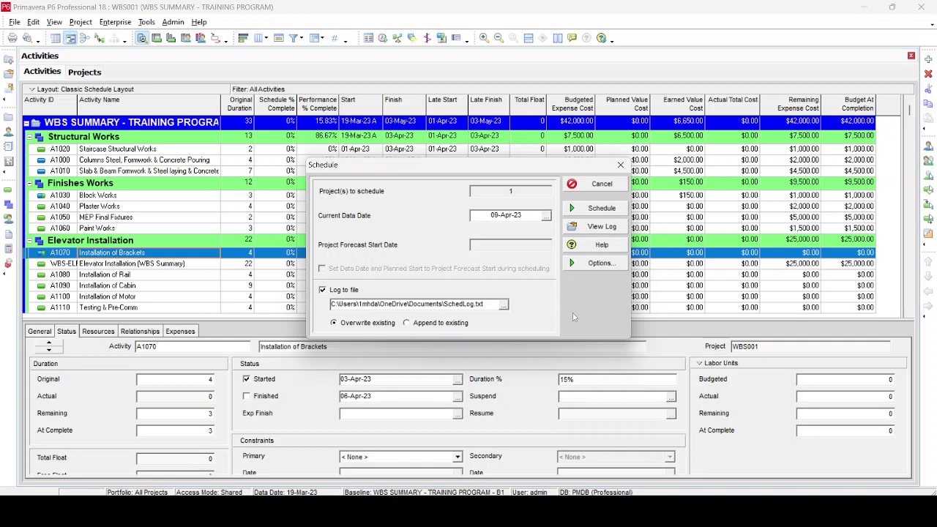
pyautogui.click(601, 209)
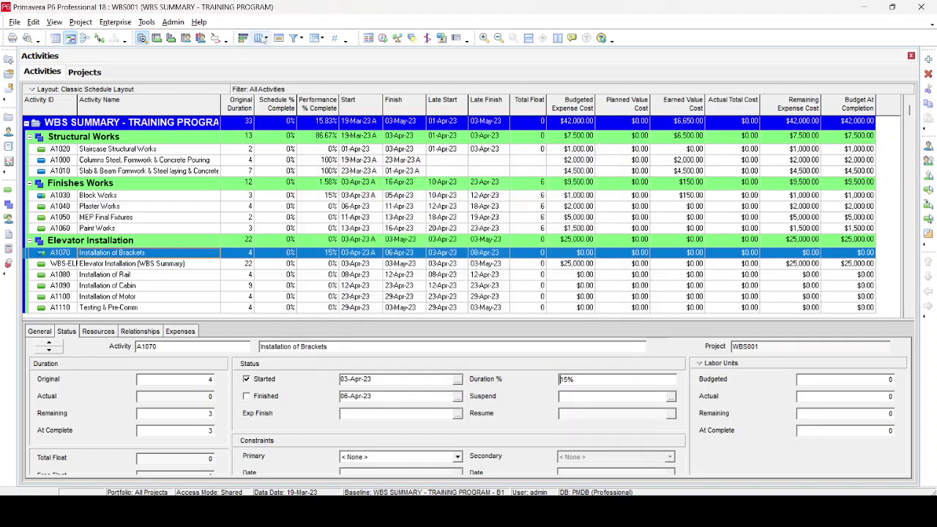
# Add the BL Project Start and BL Project Finish date columns after Performance % Complete in the column selection
pyautogui.click(261, 38)
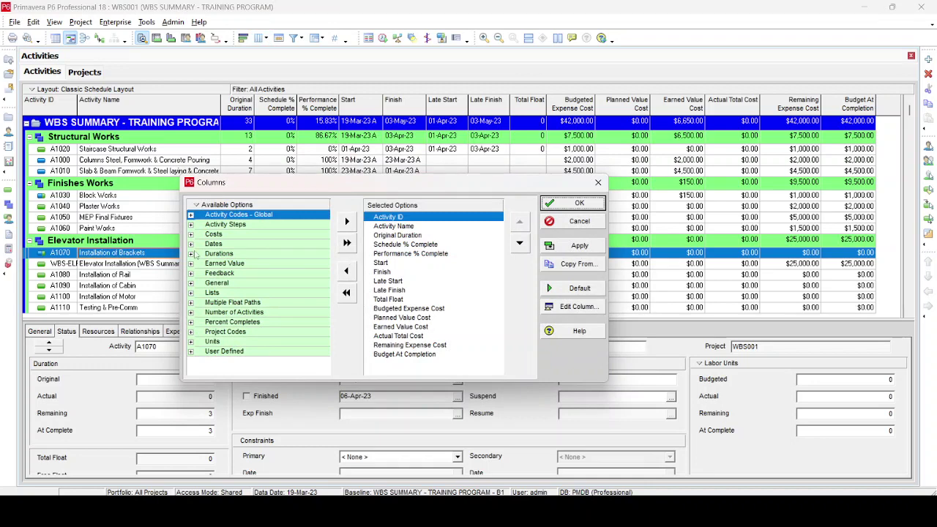
pyautogui.click(196, 248)
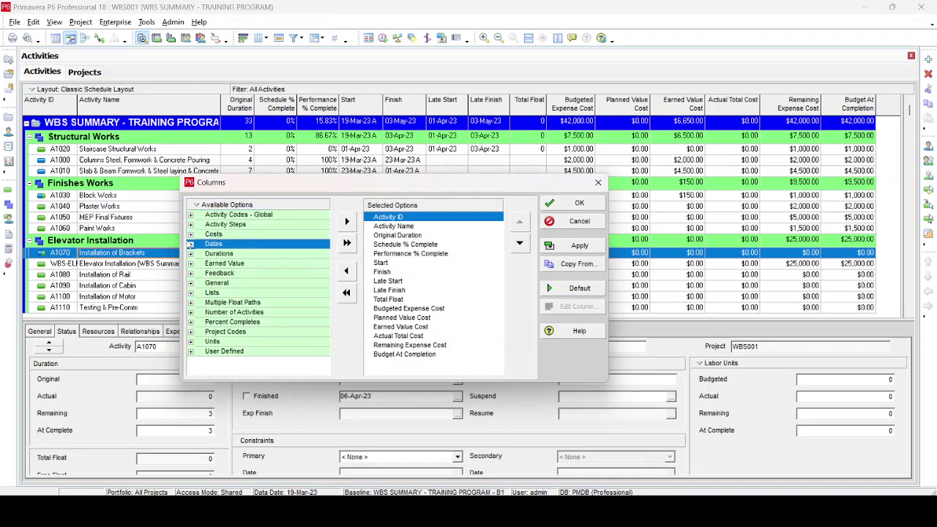
pyautogui.click(191, 244)
pyautogui.click(226, 271)
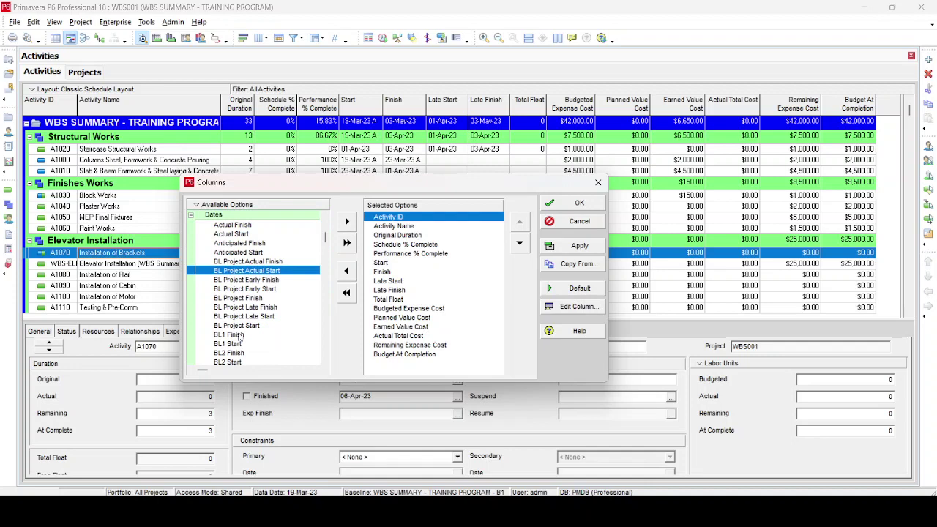
pyautogui.click(239, 343)
pyautogui.scroll(-1, 239, 344)
pyautogui.scroll(-1, 238, 343)
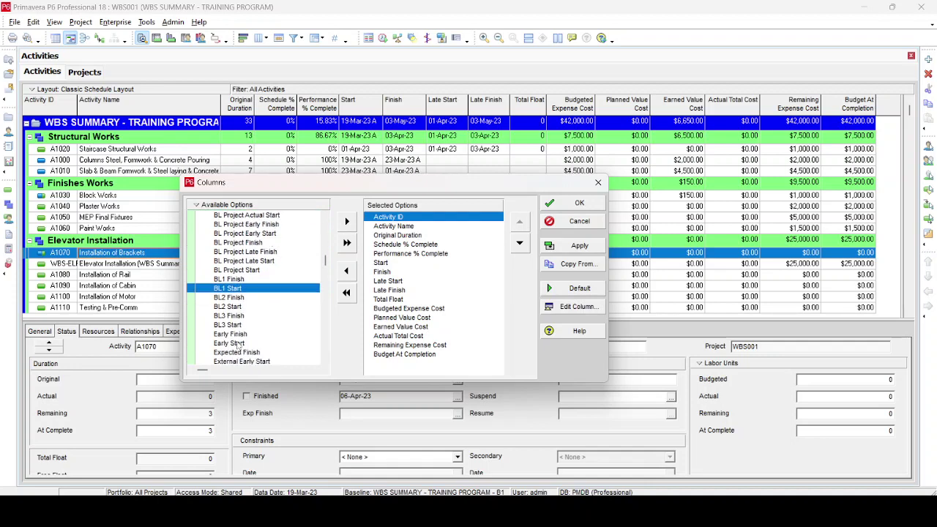
pyautogui.scroll(-1, 238, 336)
pyautogui.scroll(2, 239, 336)
pyautogui.scroll(1, 238, 335)
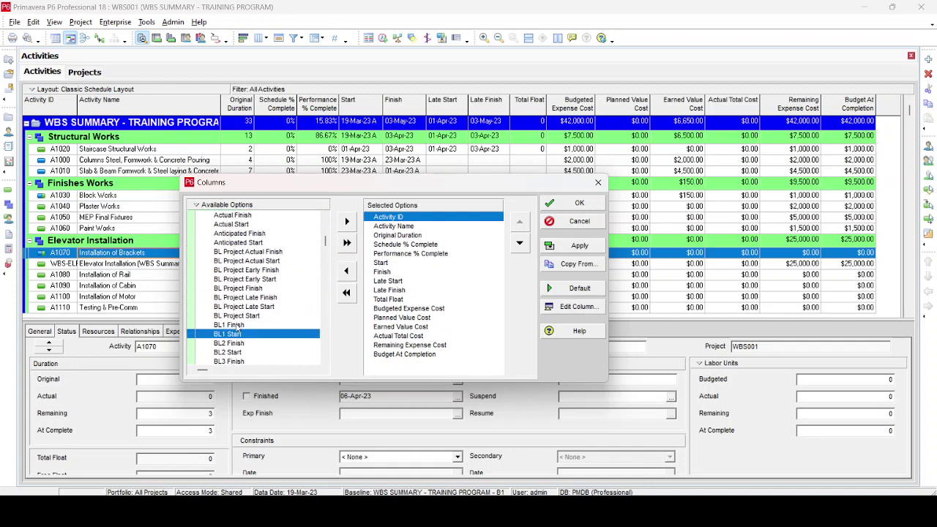
pyautogui.click(241, 317)
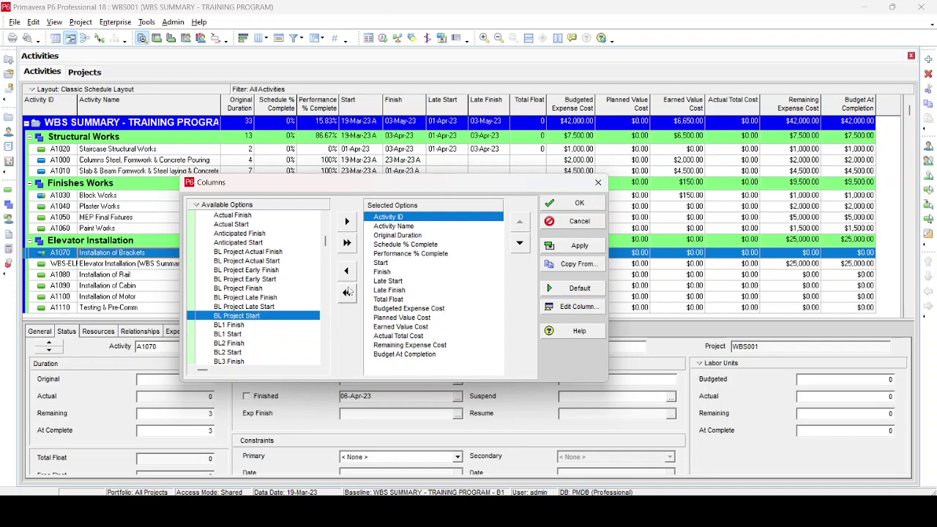
pyautogui.click(381, 255)
pyautogui.click(347, 221)
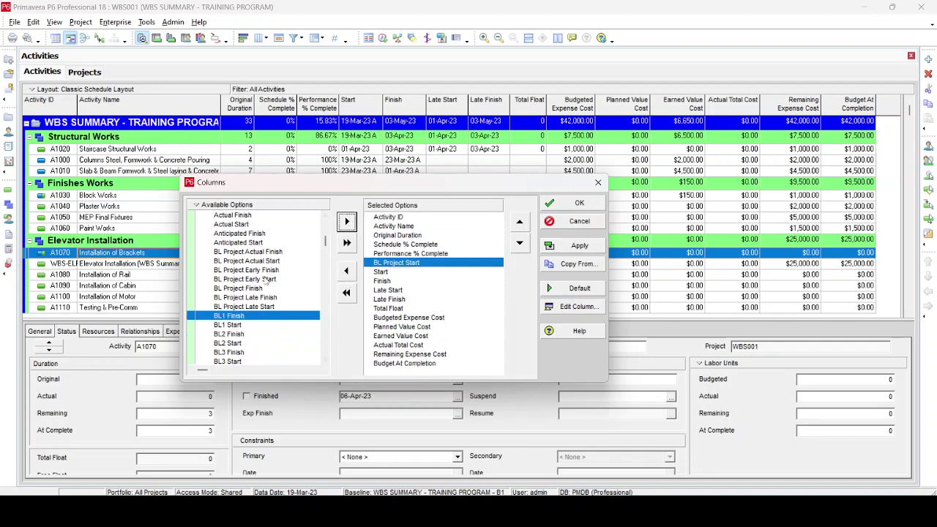
pyautogui.click(231, 343)
pyautogui.click(252, 288)
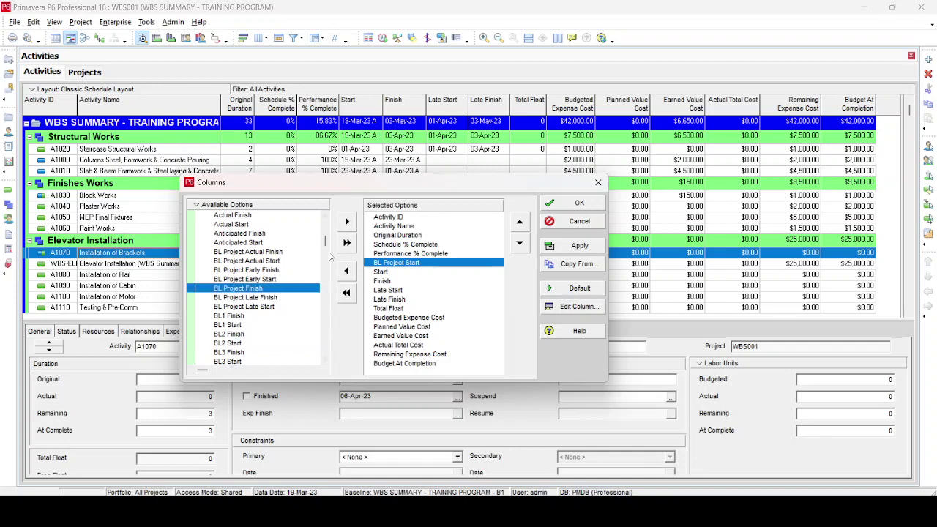
pyautogui.click(347, 221)
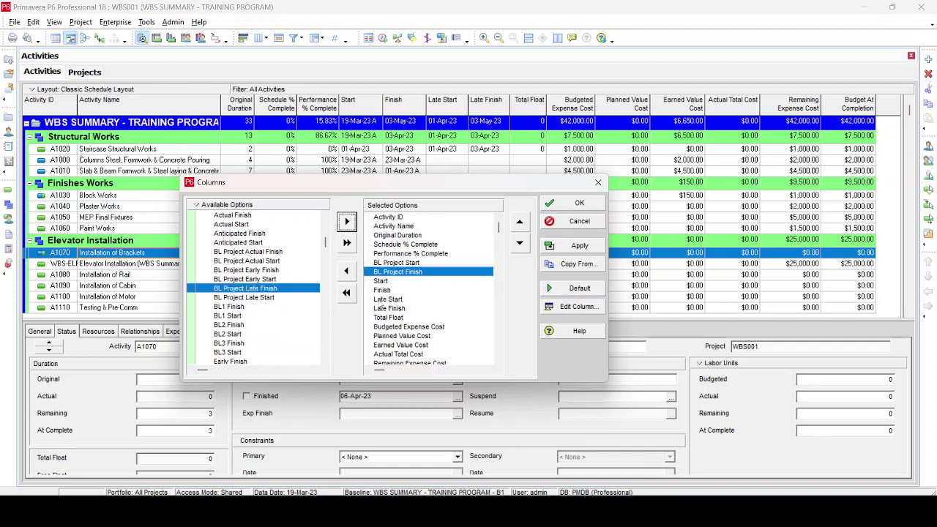
# Remove the Late Start and Late Finish columns from the activity table and narrow the two BL Project date columns
pyautogui.click(382, 299)
pyautogui.click(347, 270)
pyautogui.click(347, 271)
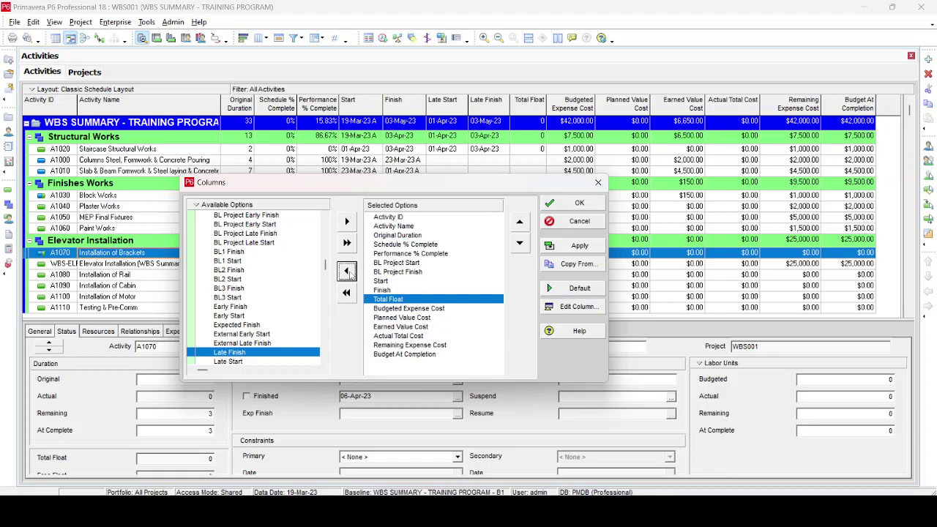
pyautogui.click(578, 245)
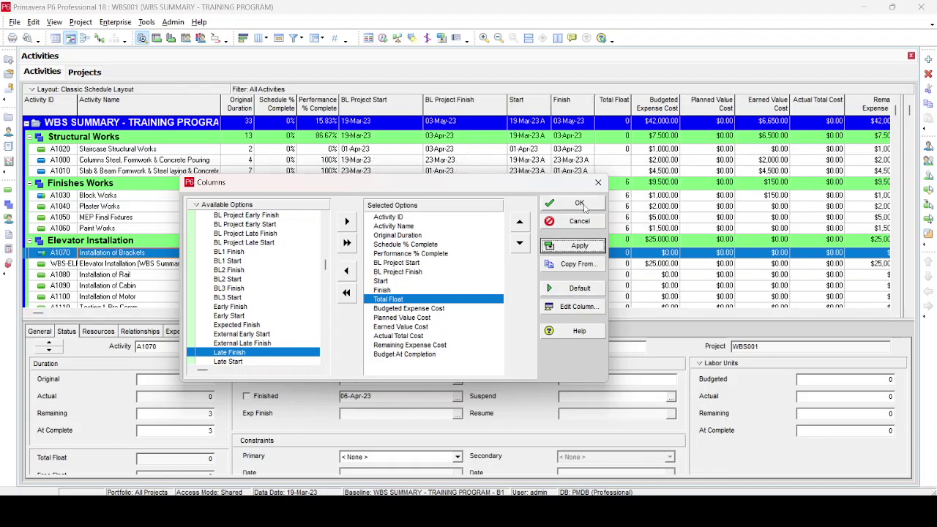
pyautogui.click(578, 203)
pyautogui.moveTo(422, 103); pyautogui.dragTo(381, 104)
pyautogui.moveTo(466, 107); pyautogui.dragTo(428, 107)
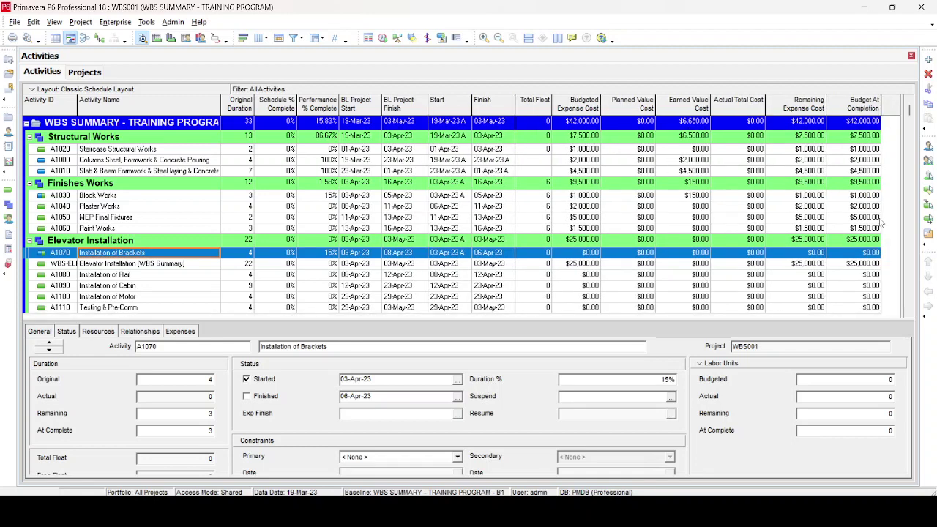
# Schedule the project with the data date 09-Apr-23
pyautogui.press('F9')
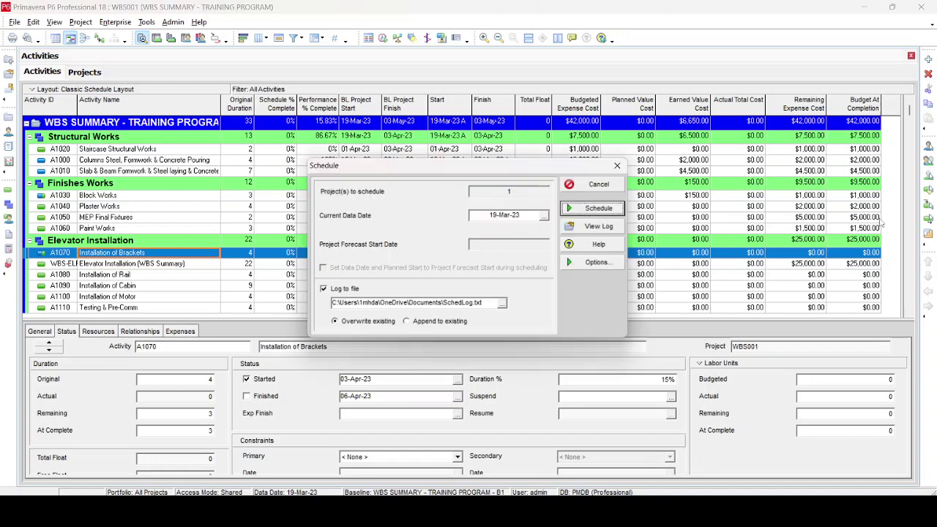
pyautogui.click(546, 215)
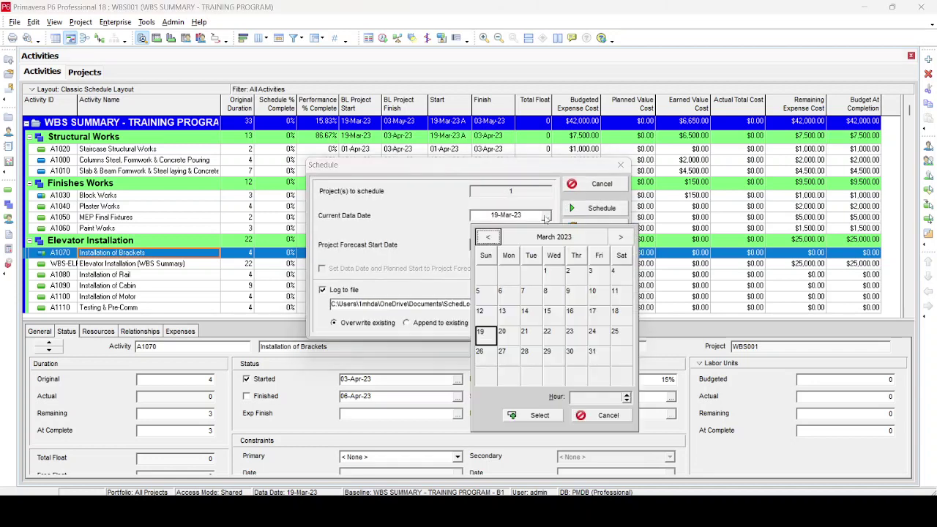
pyautogui.click(621, 236)
pyautogui.doubleClick(487, 313)
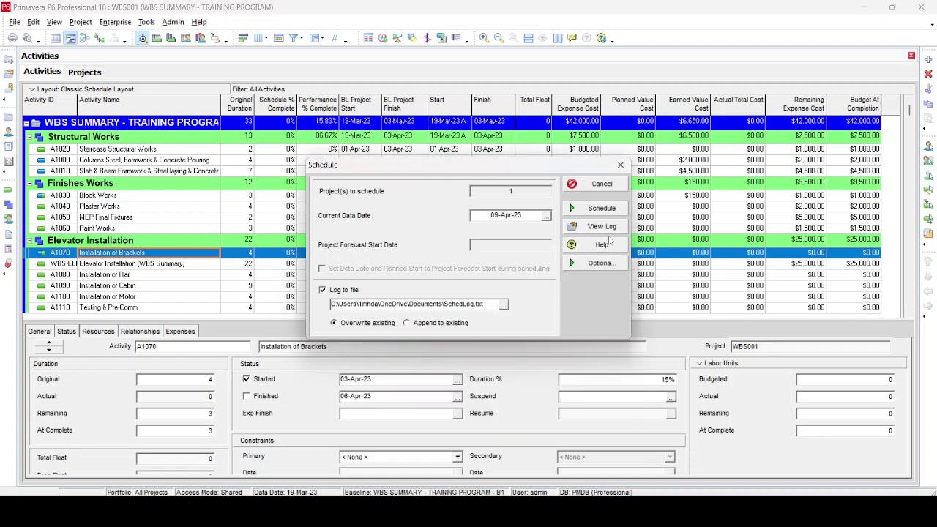
pyautogui.click(604, 208)
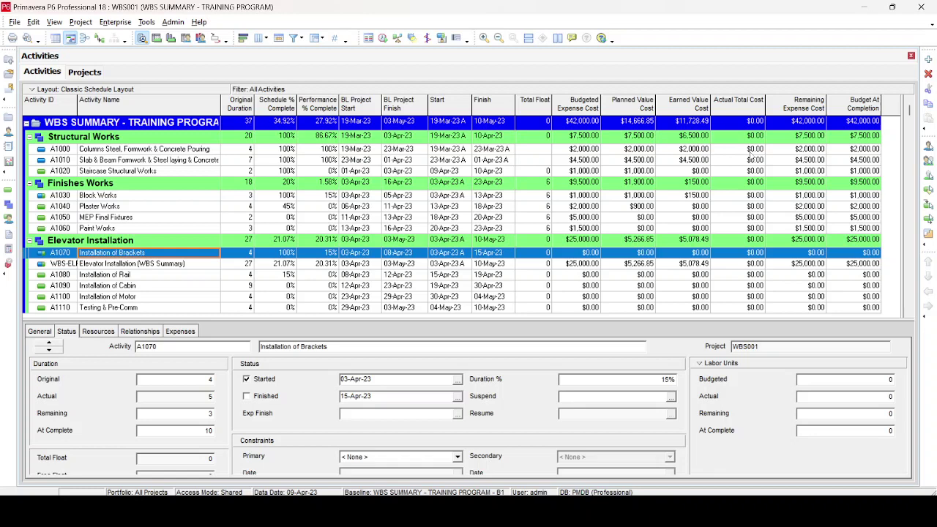
# Set the actual cost of the BoQ Cost expense on Columns Steel, Formwork & Concrete Pouring (A1000) to $2,000
pyautogui.click(750, 151)
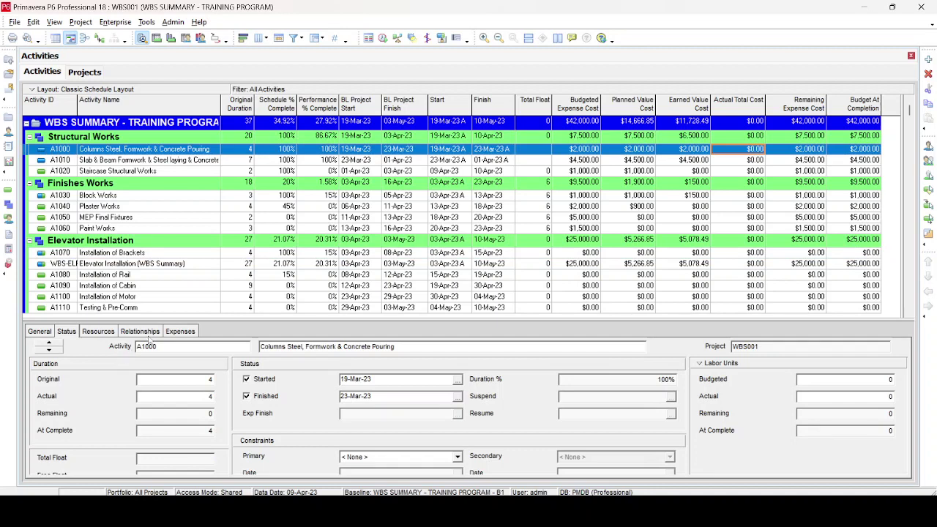
pyautogui.click(187, 332)
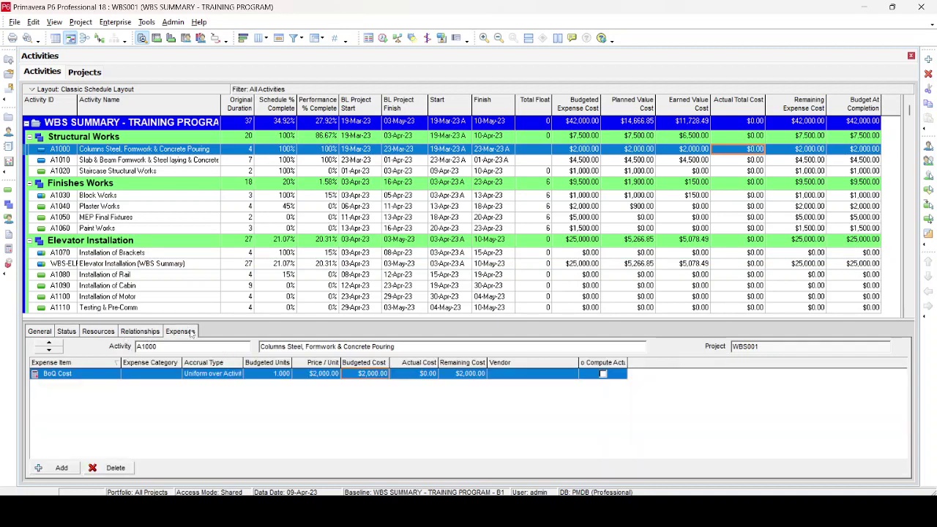
pyautogui.click(425, 376)
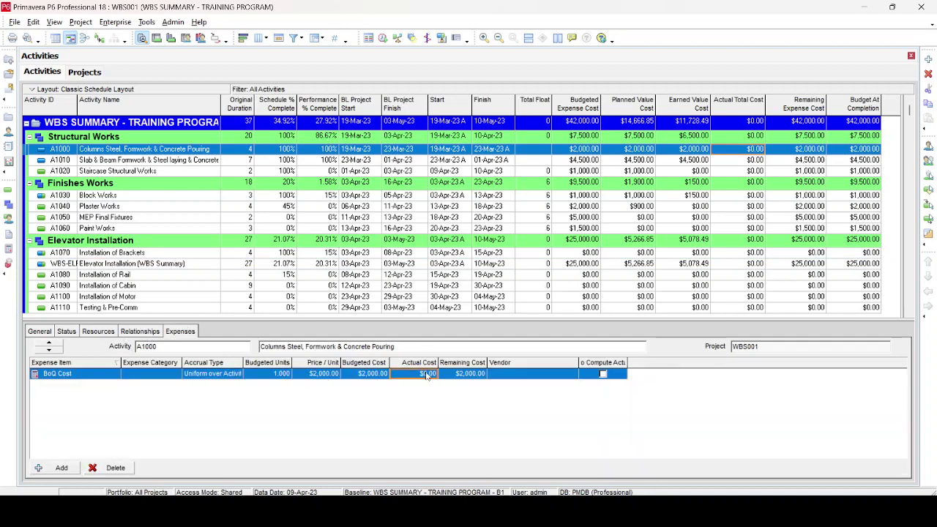
pyautogui.click(429, 376)
pyautogui.write('2000')
pyautogui.press('Return')
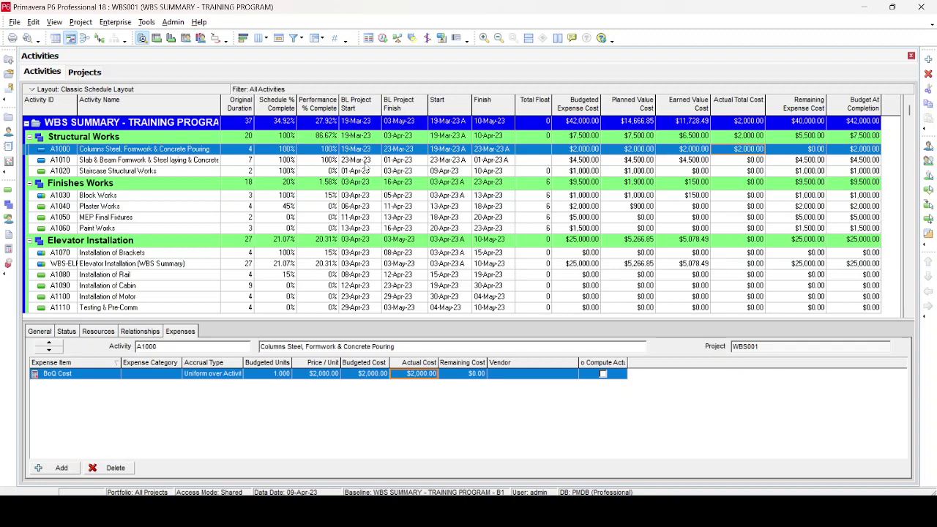
# Set the actual cost of the BoQ Cost expense on Slab & Beam Formwork & Steel laying & Concrete Pouring (A1010) to $4,500
pyautogui.click(364, 162)
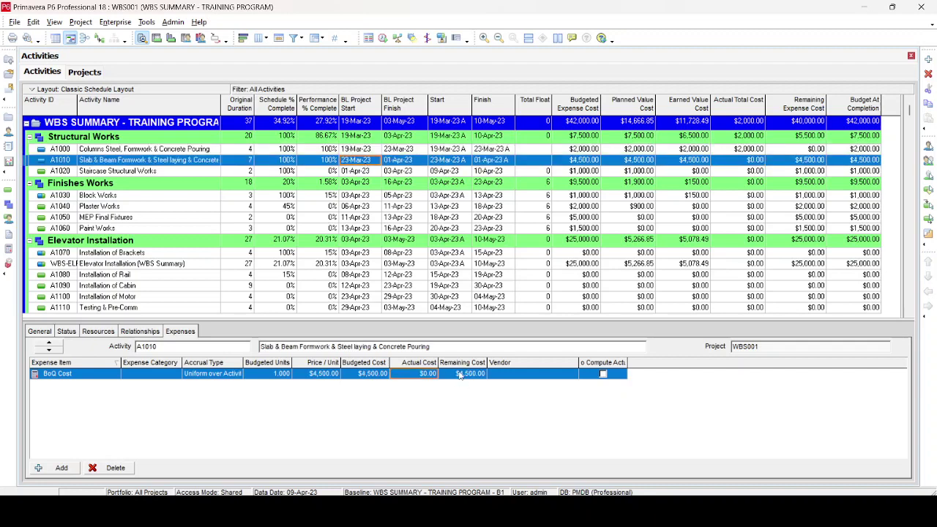
pyautogui.click(435, 374)
pyautogui.write('4500')
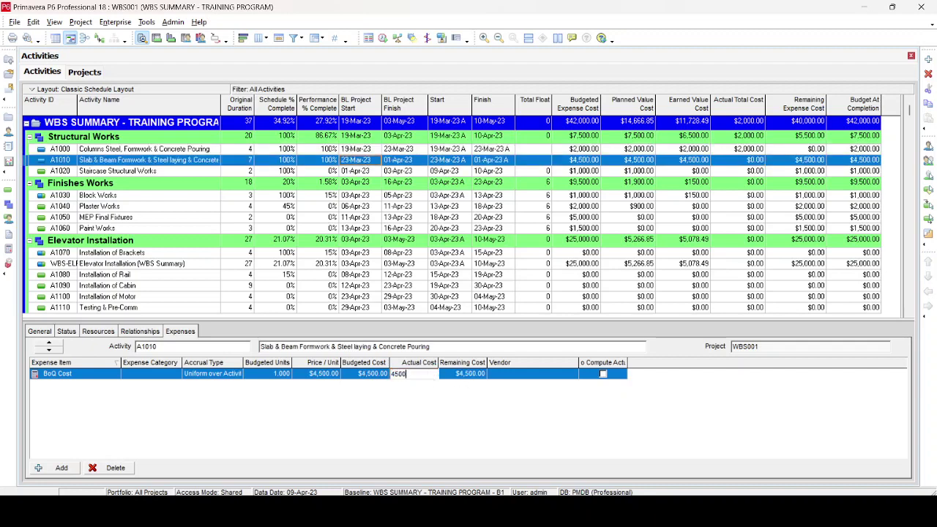
pyautogui.press('Return')
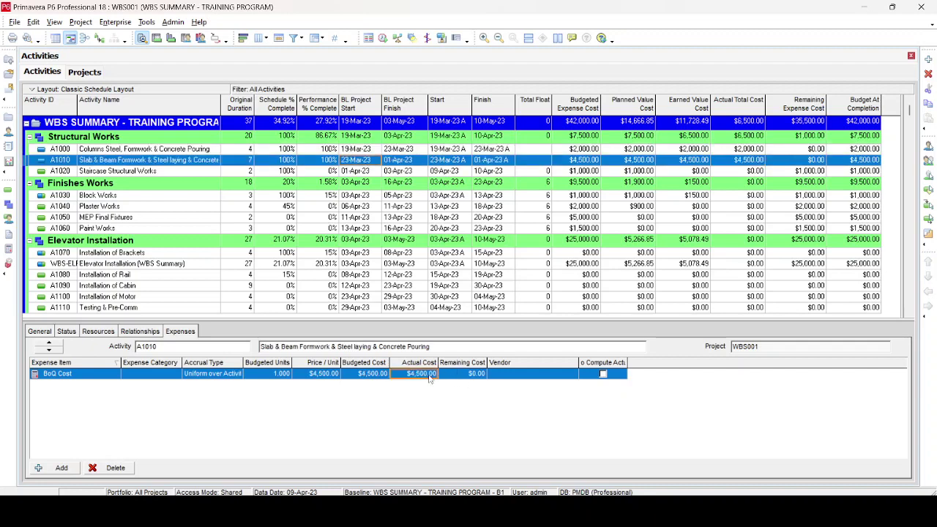
# Set the actual cost of the BoQ Cost expense on Block Works (A1030) to $150
pyautogui.click(206, 198)
pyautogui.click(429, 375)
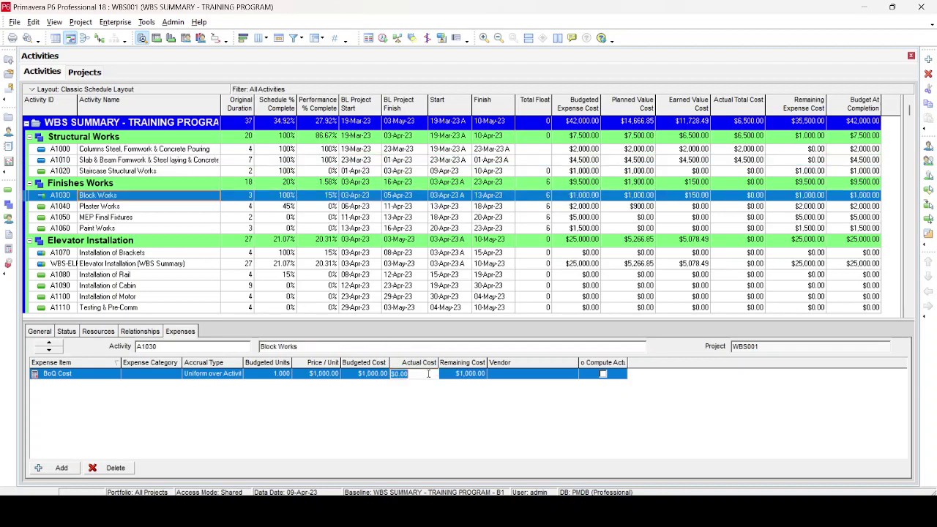
pyautogui.write('150')
pyautogui.press('Return')
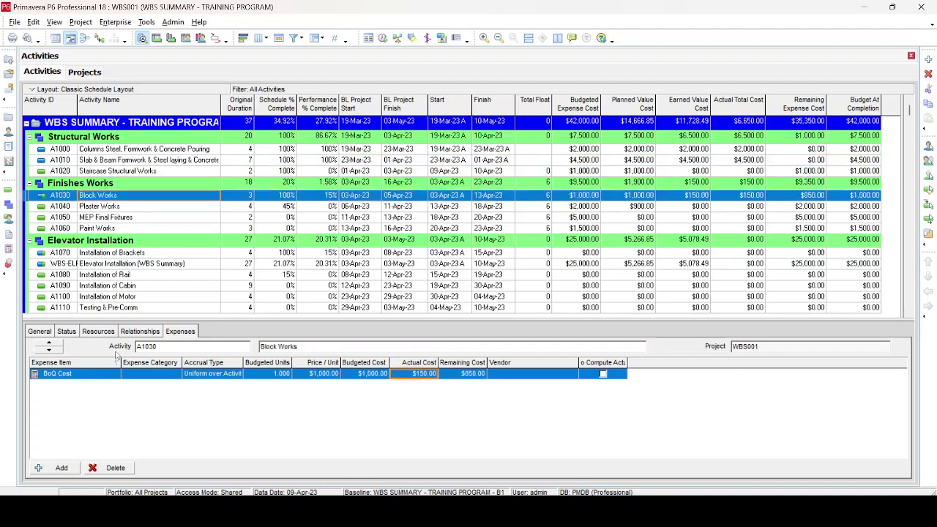
# Set the actual cost of the BoQ Cost expense on Elevator Installation (WBS Summary) to $5,078.49
pyautogui.click(123, 265)
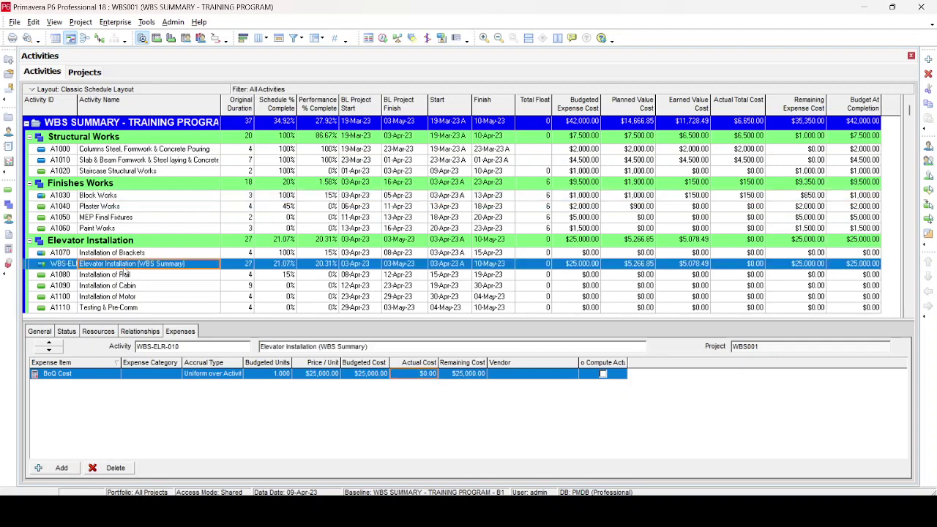
pyautogui.click(429, 373)
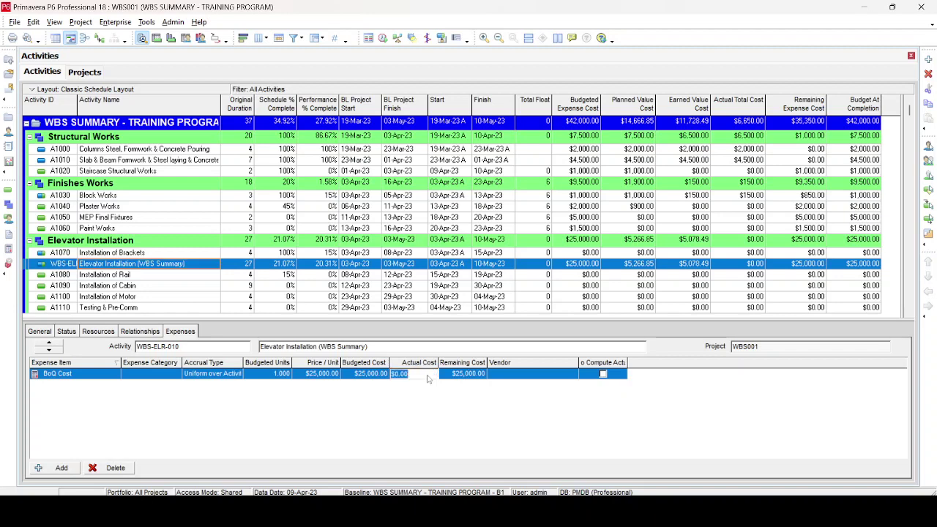
pyautogui.write('5078.49')
pyautogui.press('Return')
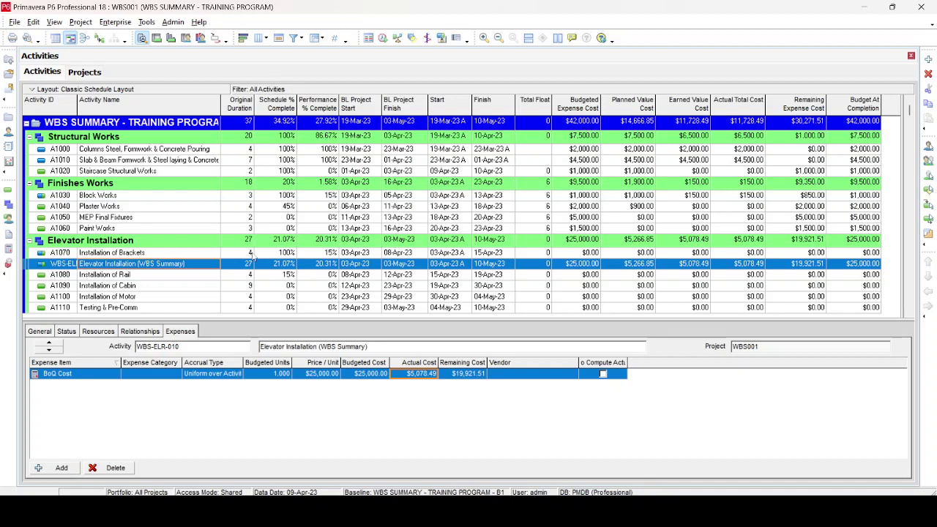
pyautogui.click(170, 275)
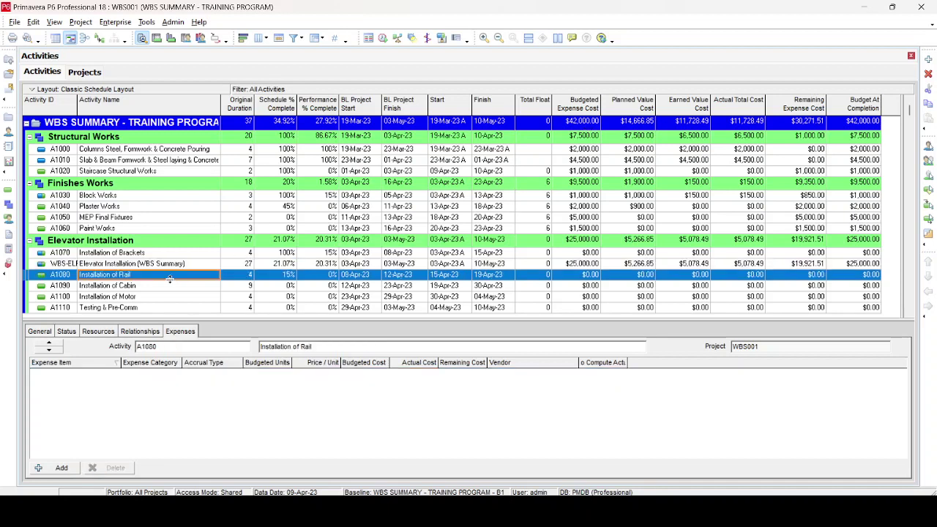